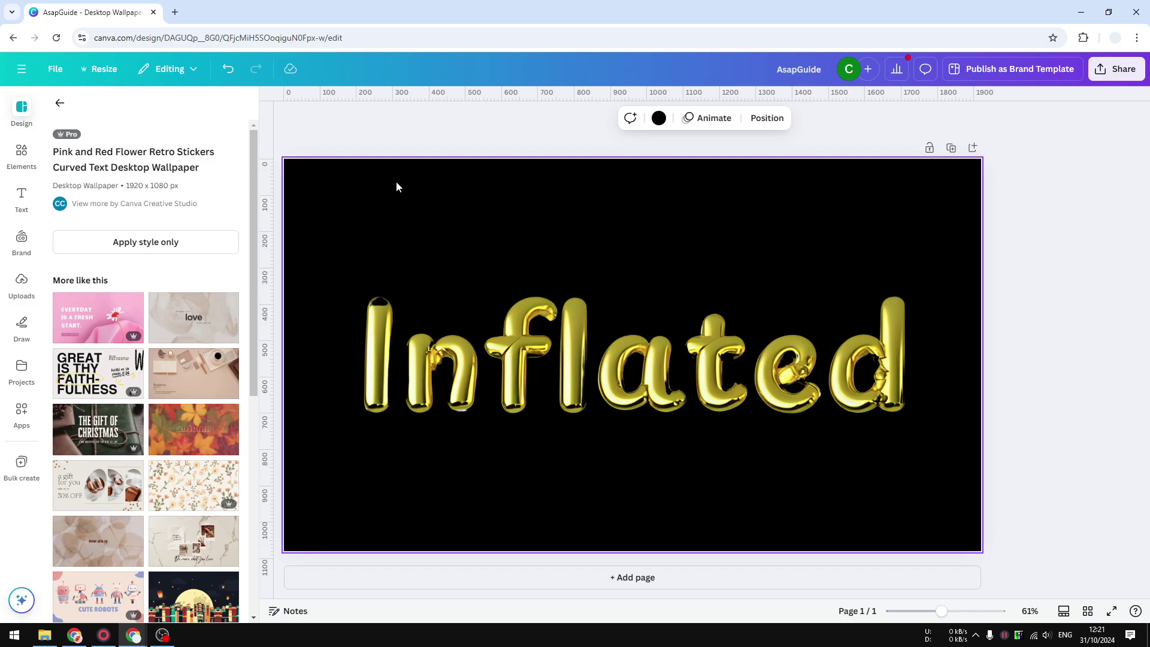
Step: Search Elements for 'balloon letters' and show the gold balloon letter Graphics results
left_click(23, 155)
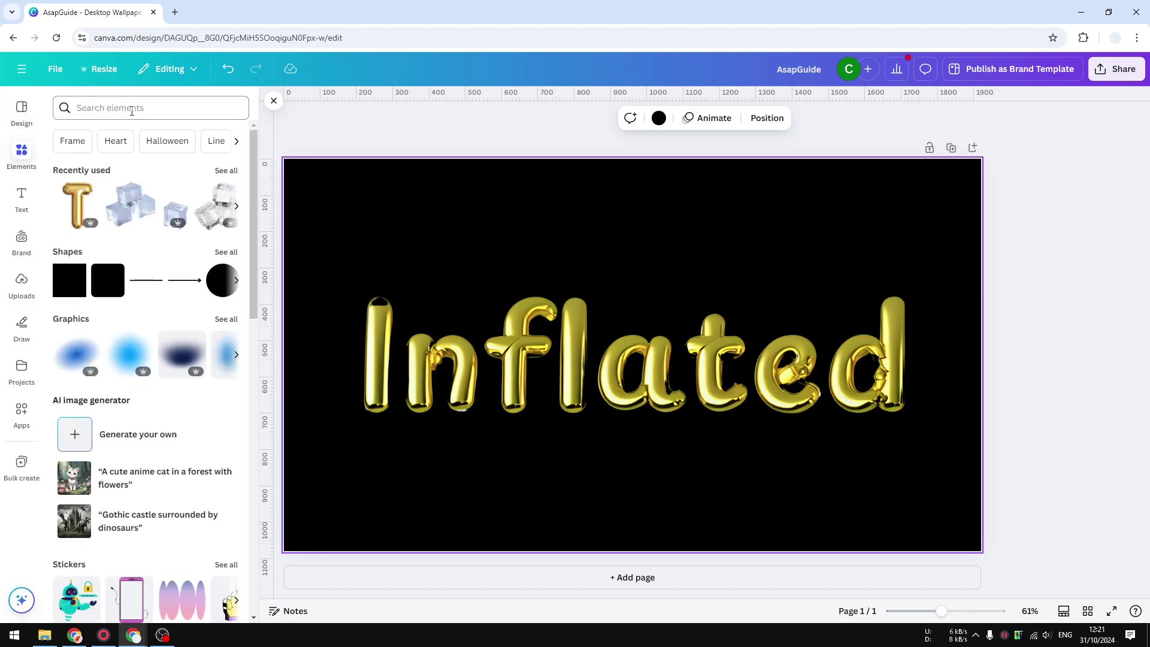
left_click(132, 108)
type("balloon te")
key("BackSpace")
key("BackSpace")
type("l")
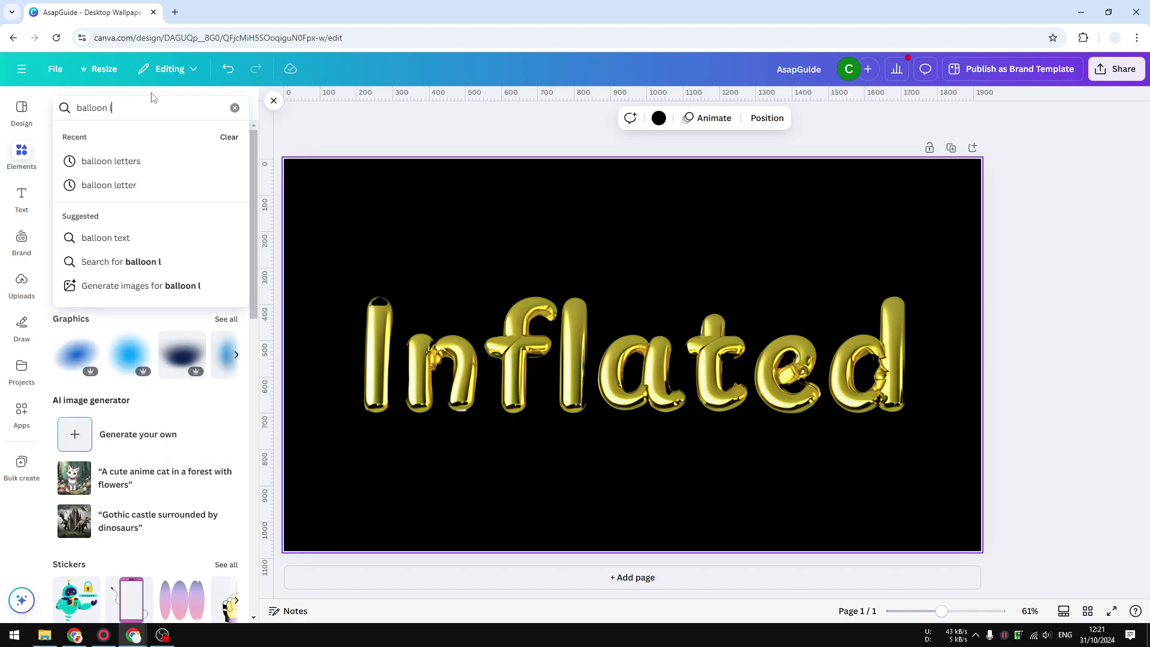
type("etters")
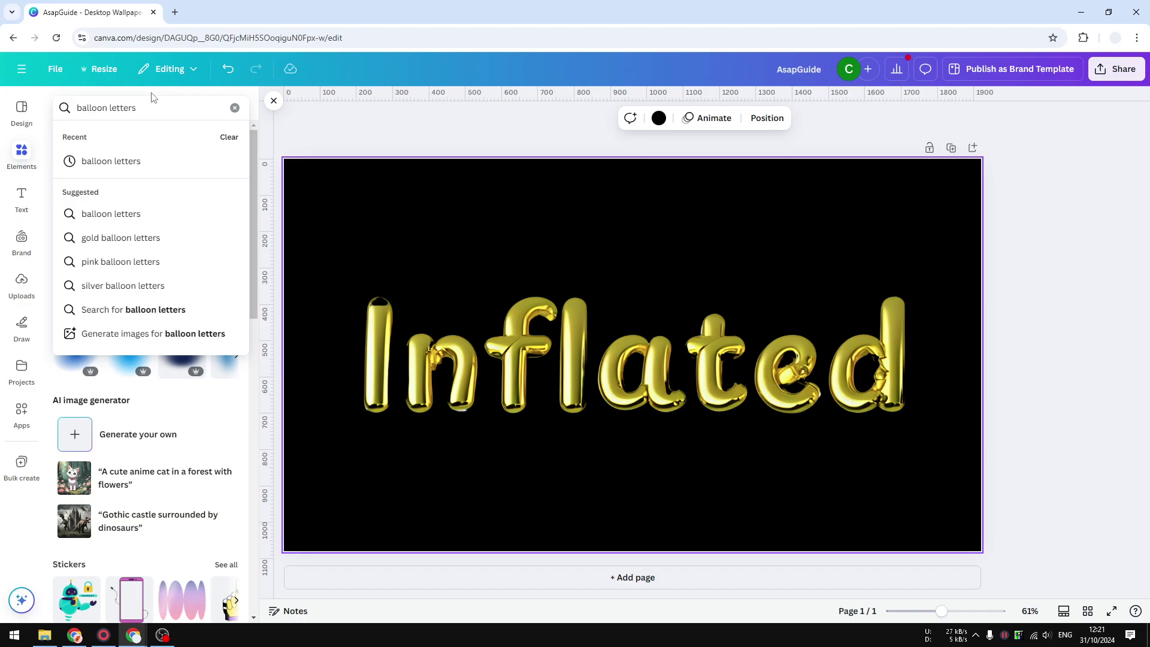
key("Return")
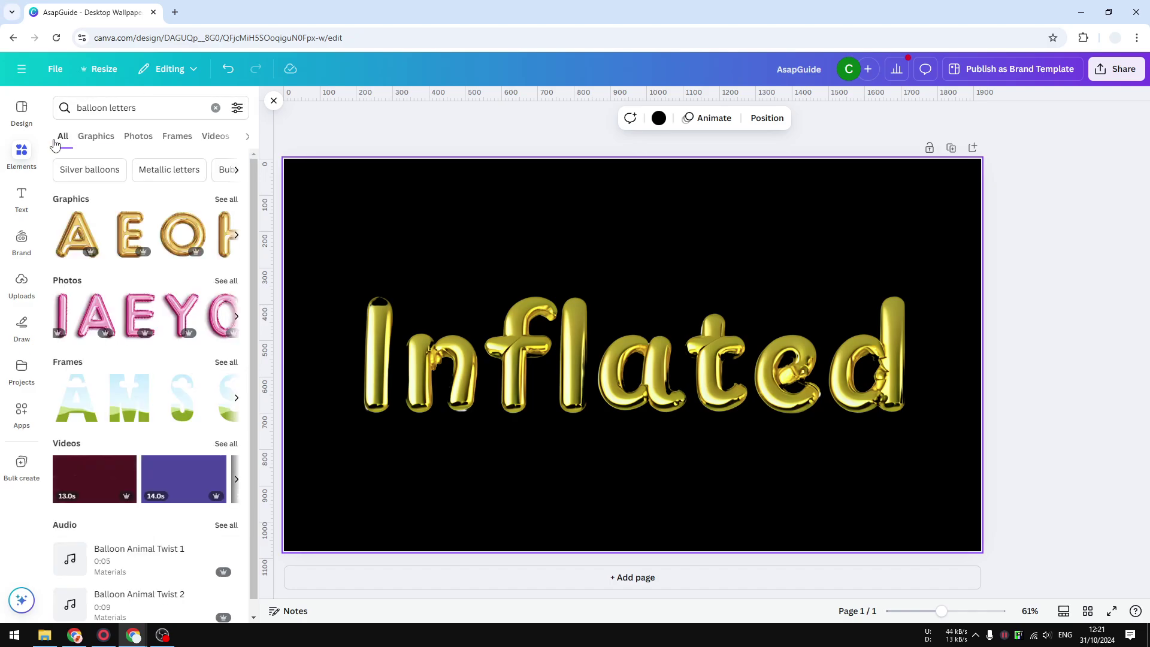
left_click(101, 139)
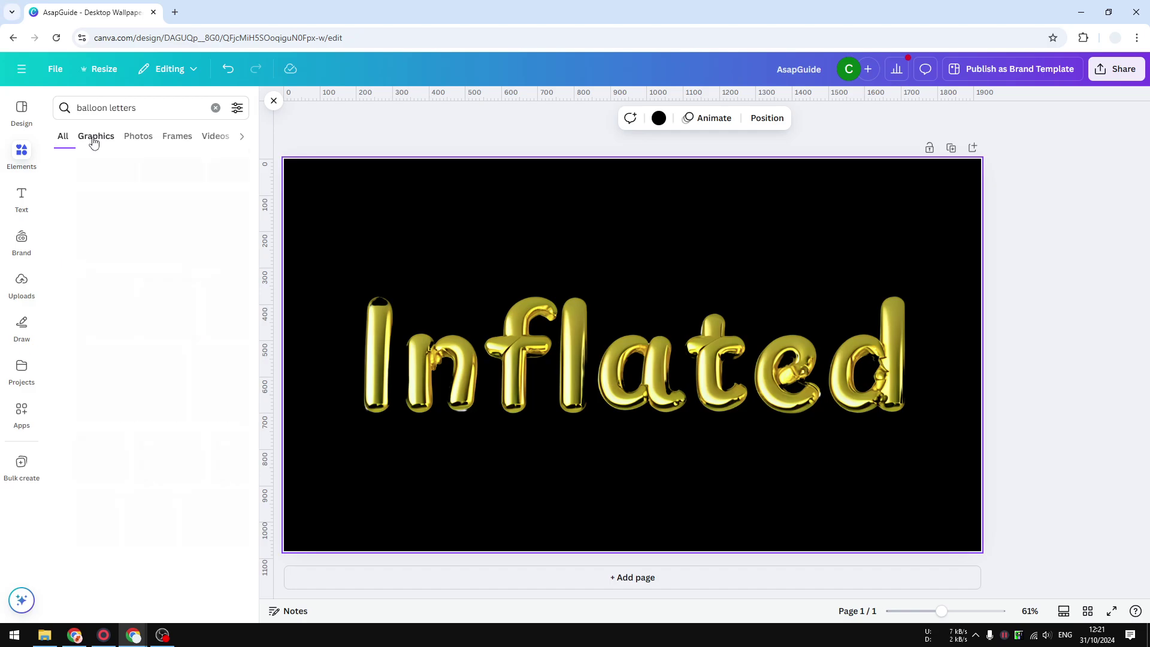
left_click(132, 139)
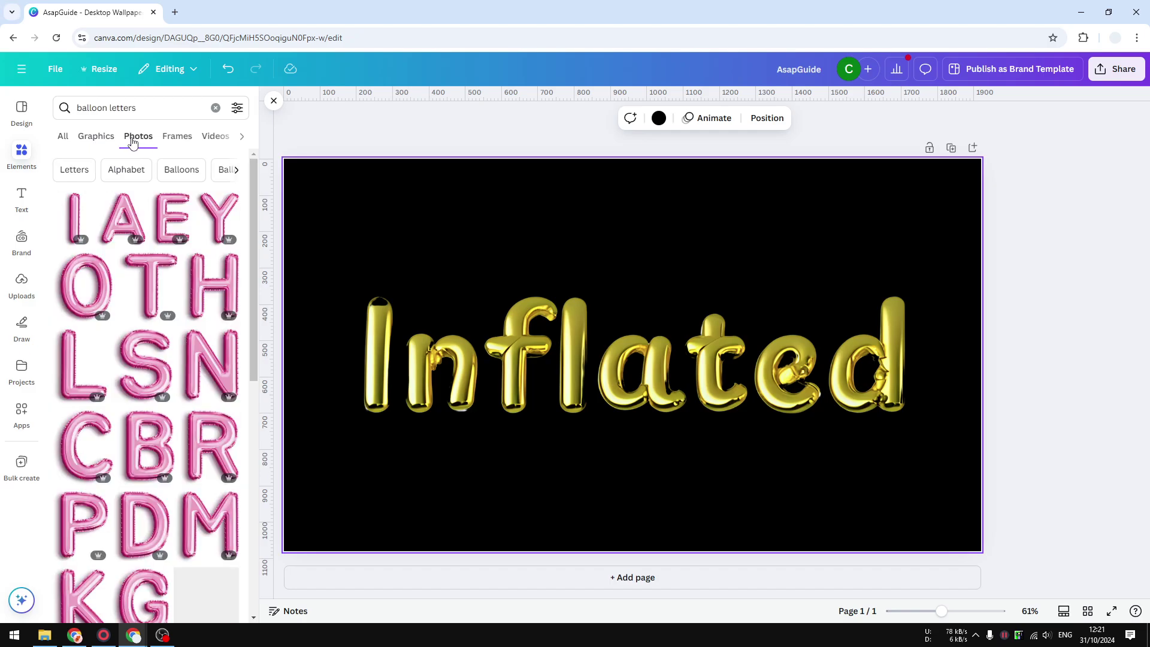
left_click(108, 144)
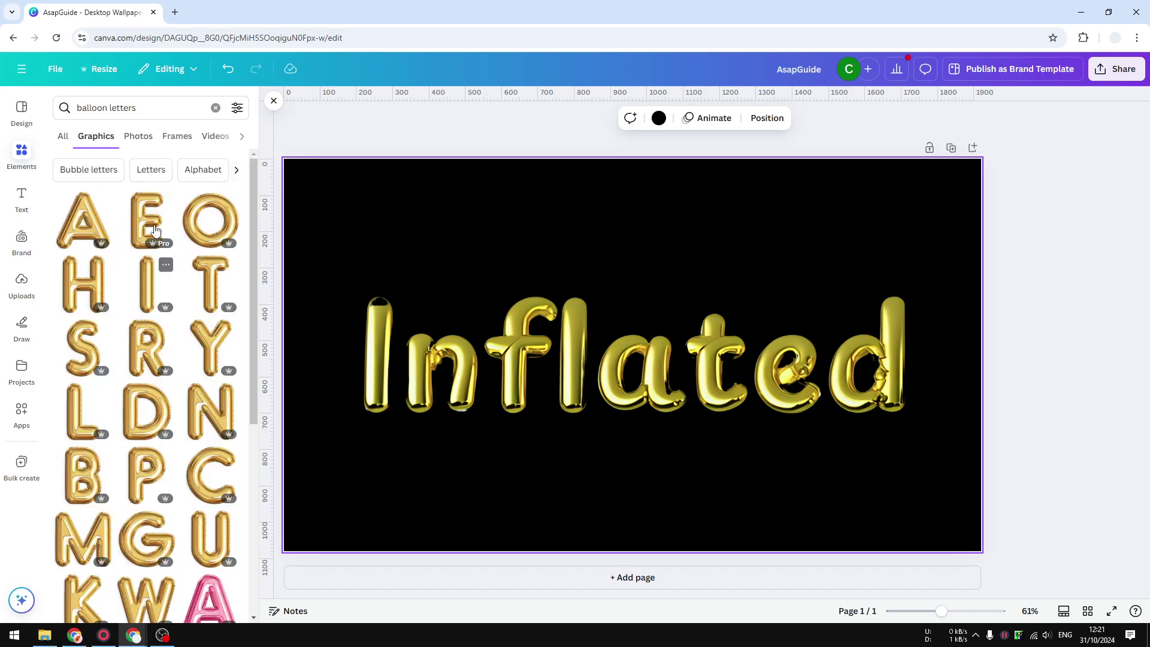
left_click(133, 231)
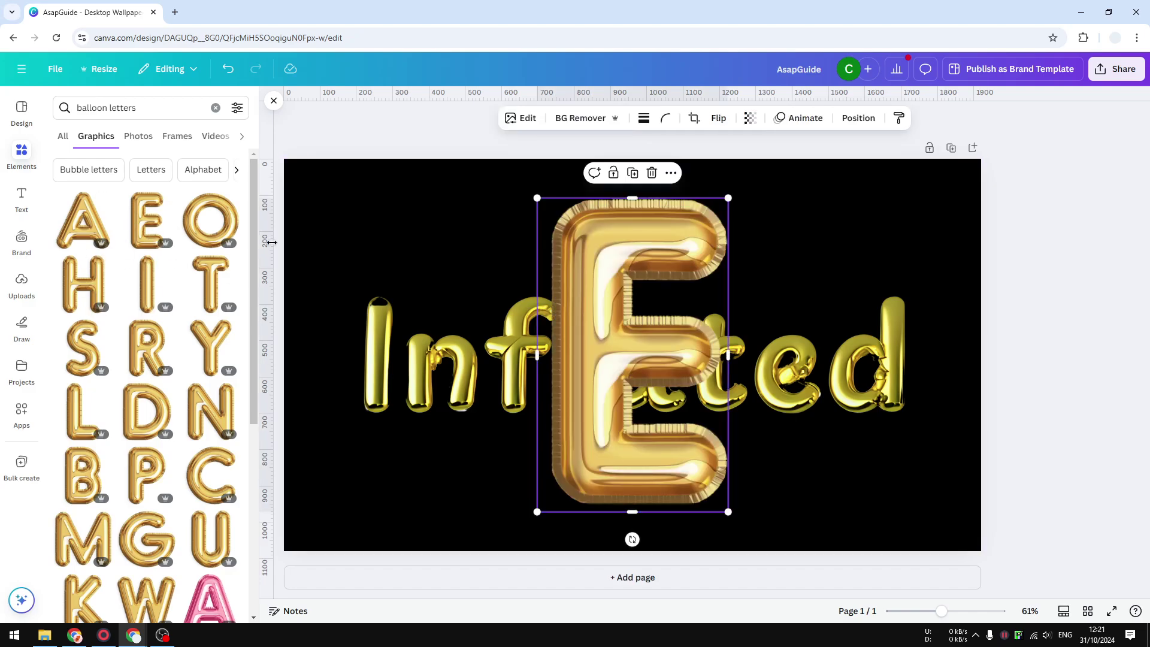
left_click_drag(667, 403, 520, 365)
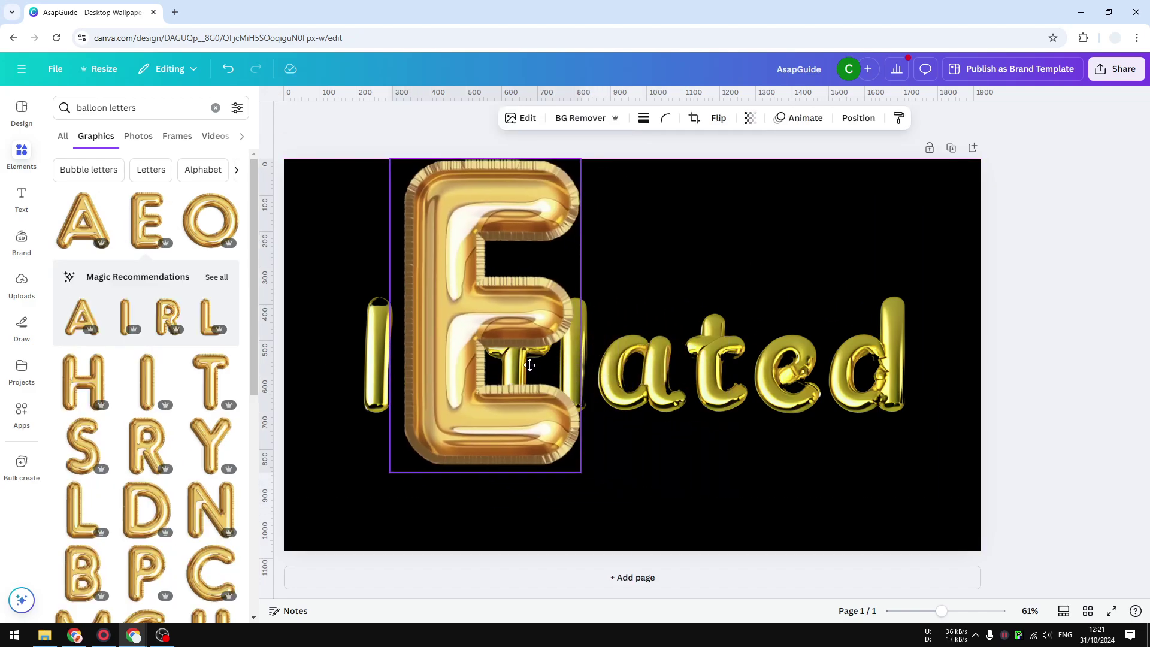
left_click(82, 317)
scroll(188, 423, "down", 2)
scroll(167, 384, "down", 2)
scroll(150, 348, "down", 1)
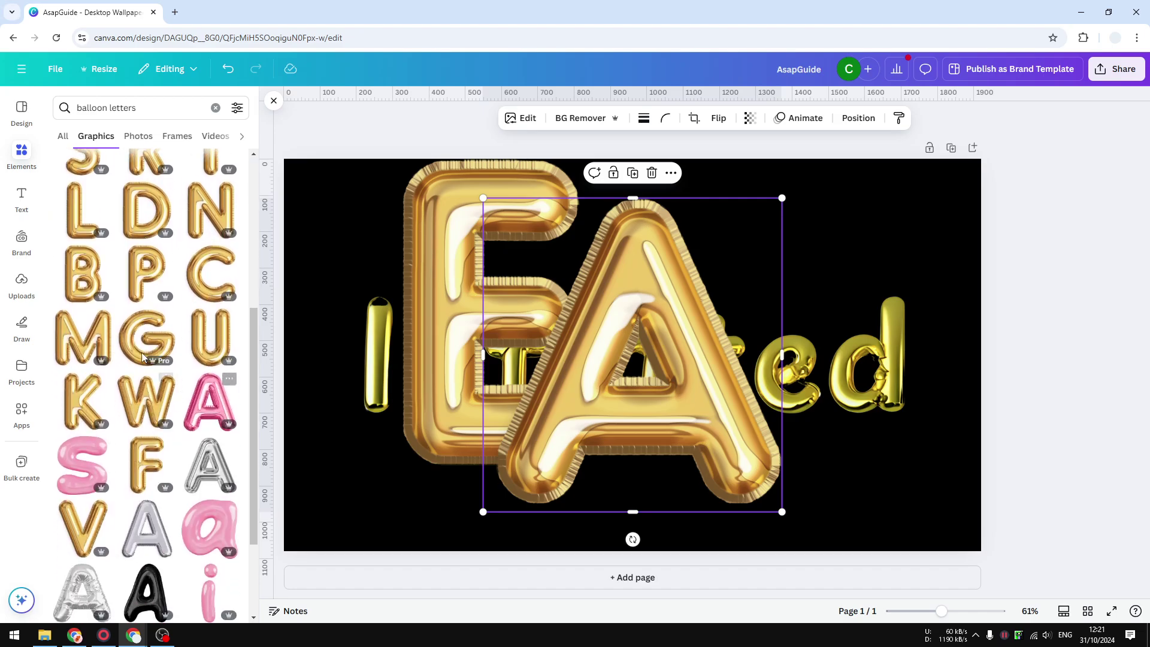
scroll(123, 366, "down", 1)
scroll(105, 413, "down", 2)
scroll(90, 449, "down", 1)
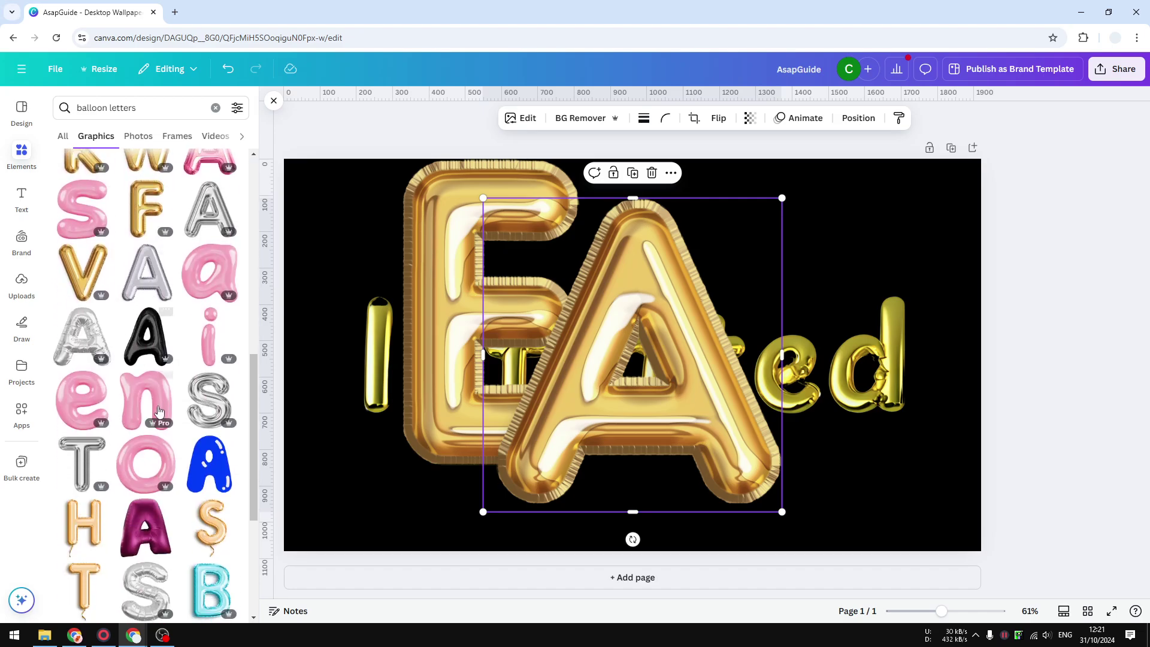
left_click(85, 462)
left_click_drag(670, 408, 884, 409)
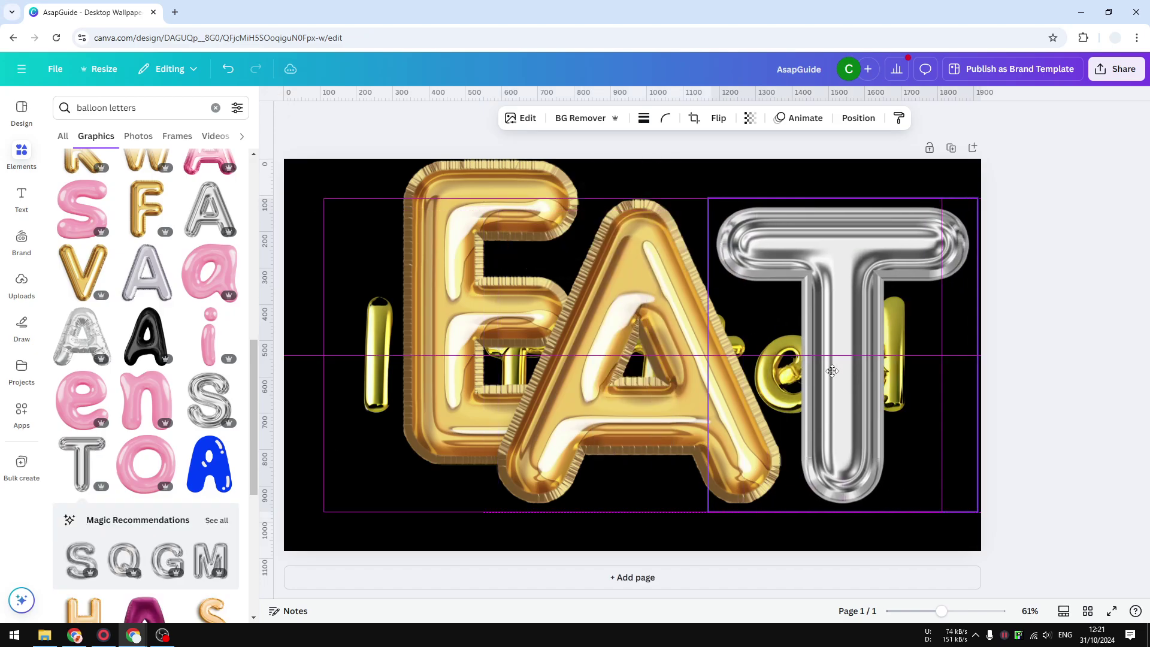
left_click_drag(604, 331, 649, 318)
left_click_drag(461, 296, 412, 333)
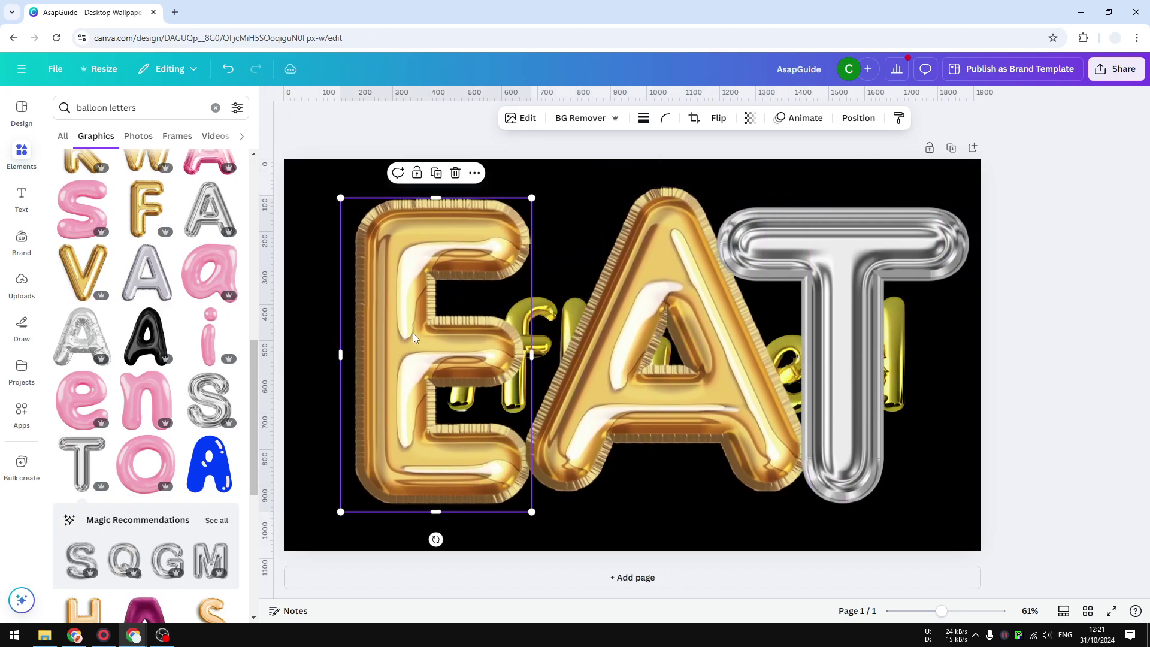
left_click_drag(697, 354, 692, 379)
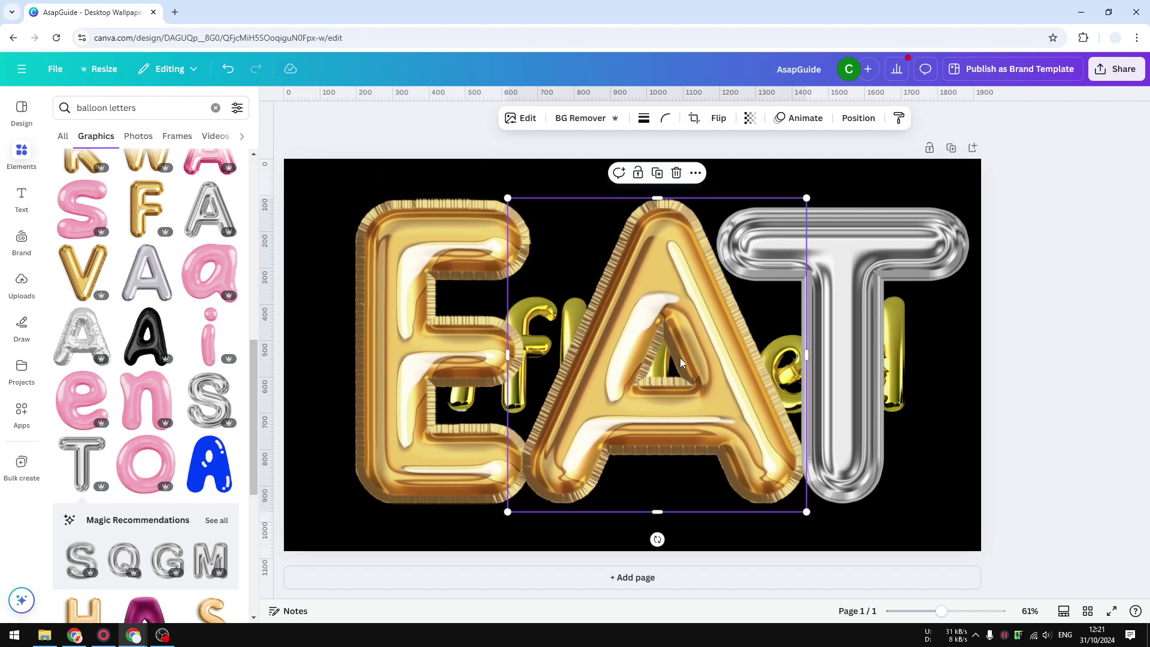
left_click(676, 173)
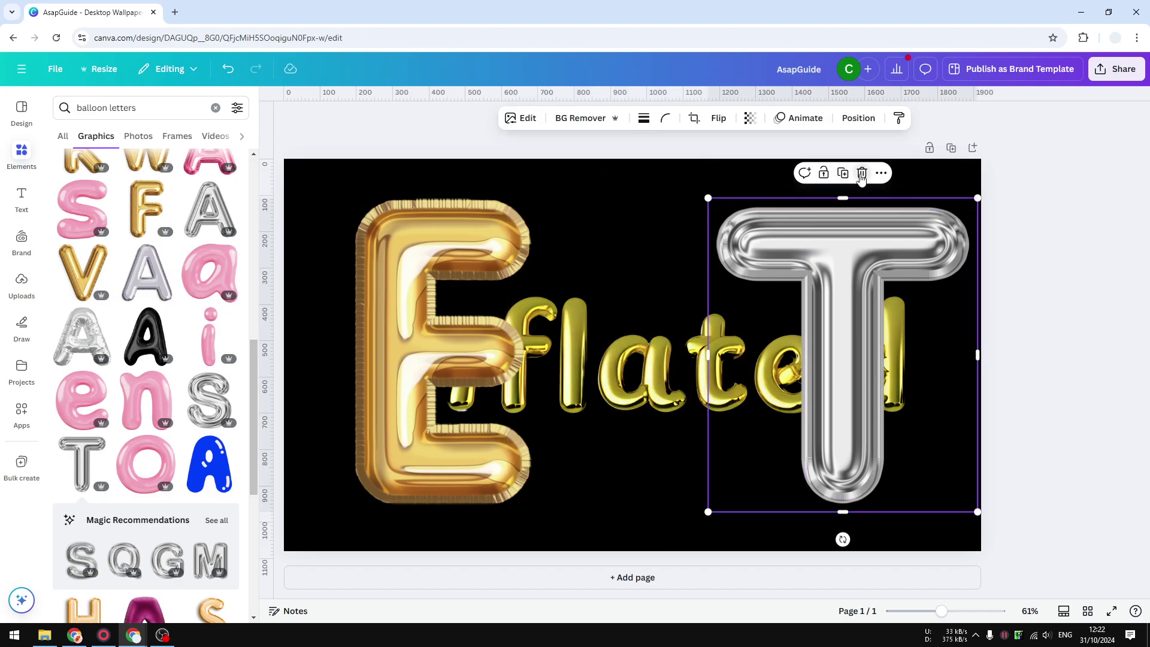
left_click(862, 173)
left_click(504, 242)
left_click(456, 173)
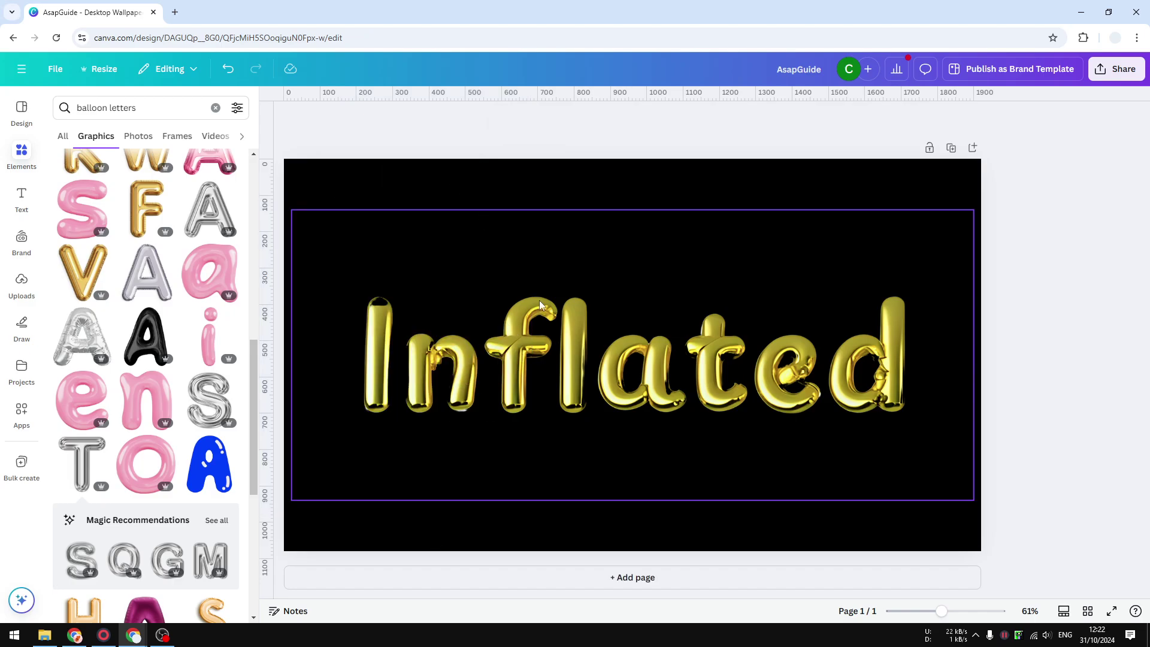
left_click(631, 358)
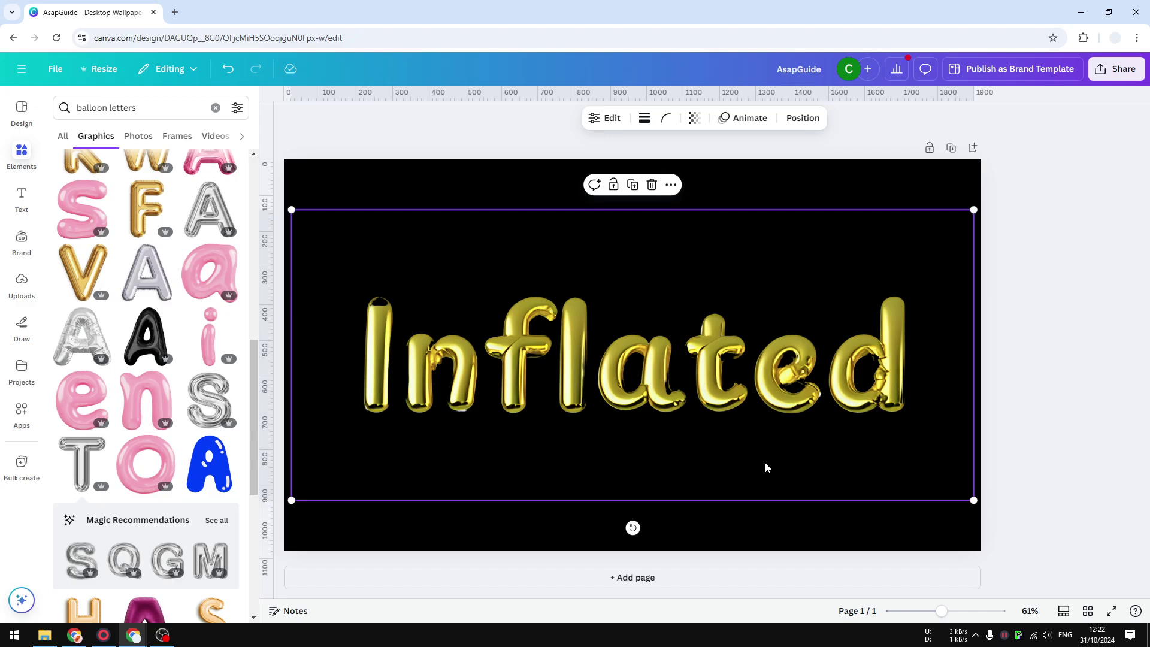
Step: Add a second page with a 'Subscribe' heading in the Playpen Sans font
left_click(614, 580)
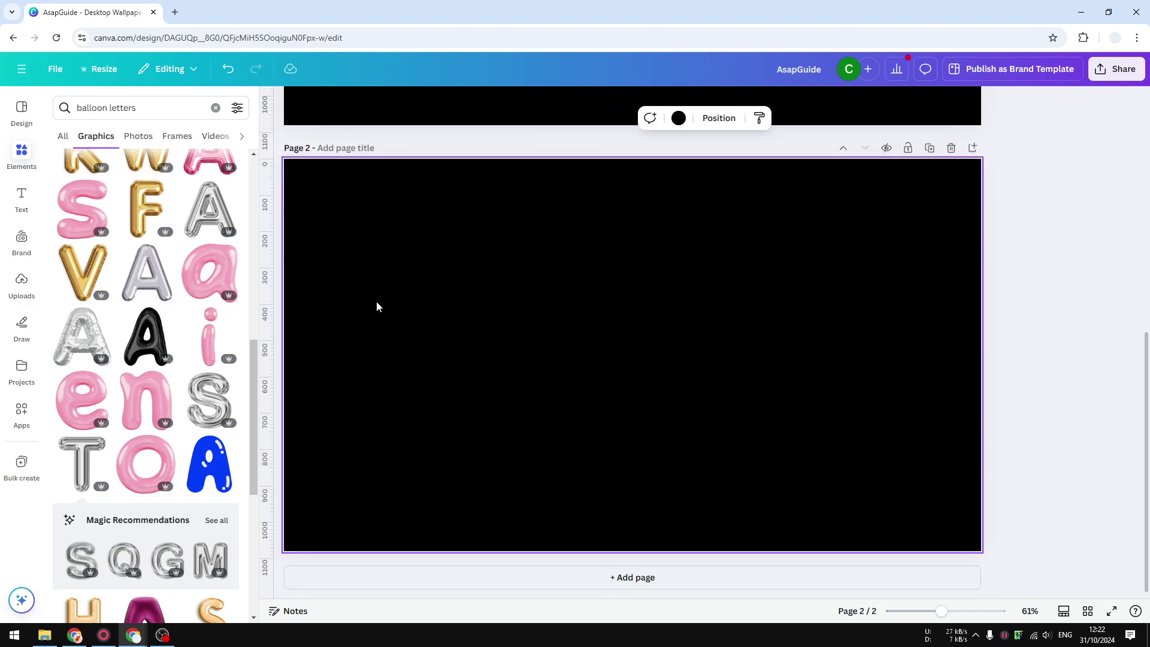
left_click(22, 198)
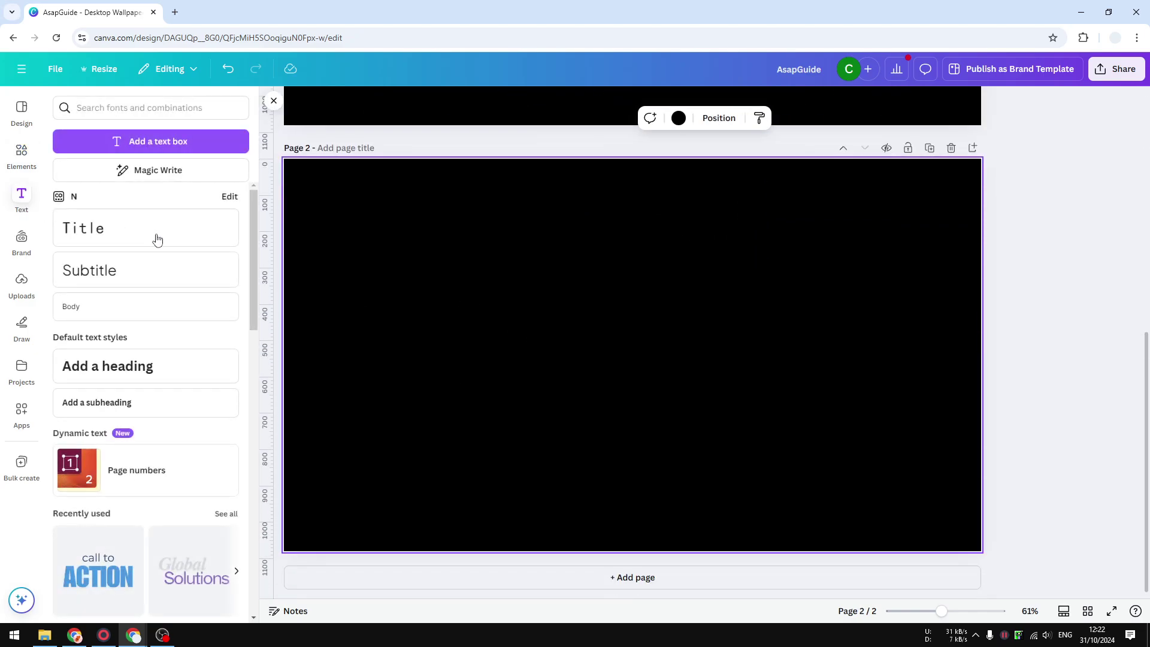
left_click(149, 369)
type("Subscribe")
key("ctrl+a")
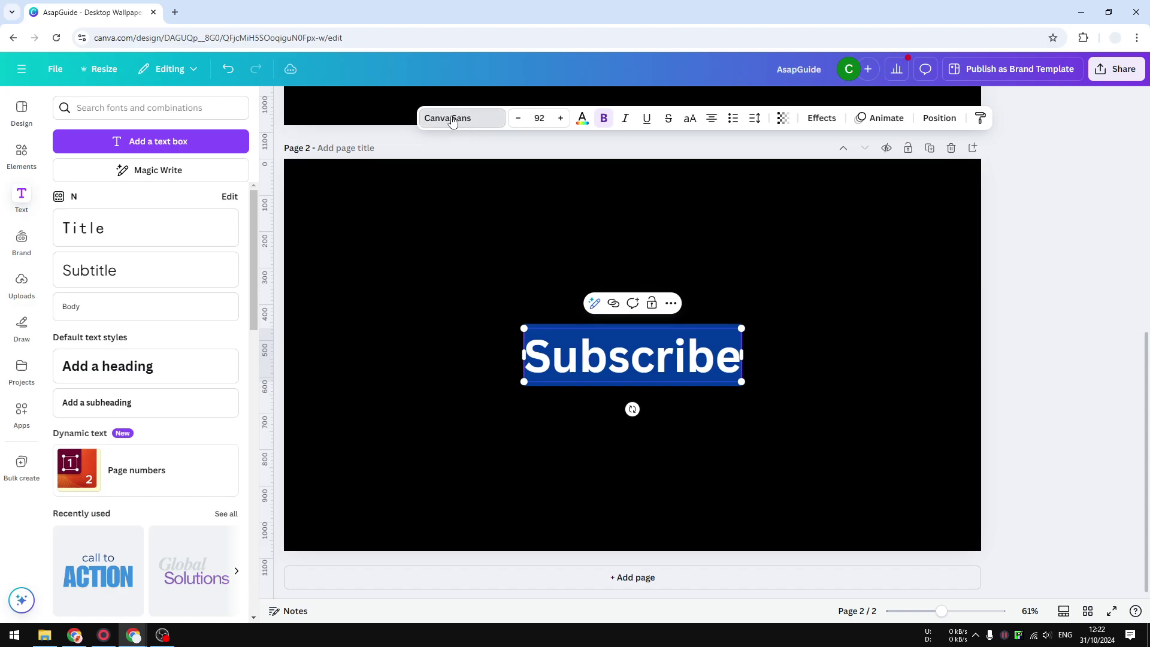
left_click(434, 120)
left_click(101, 460)
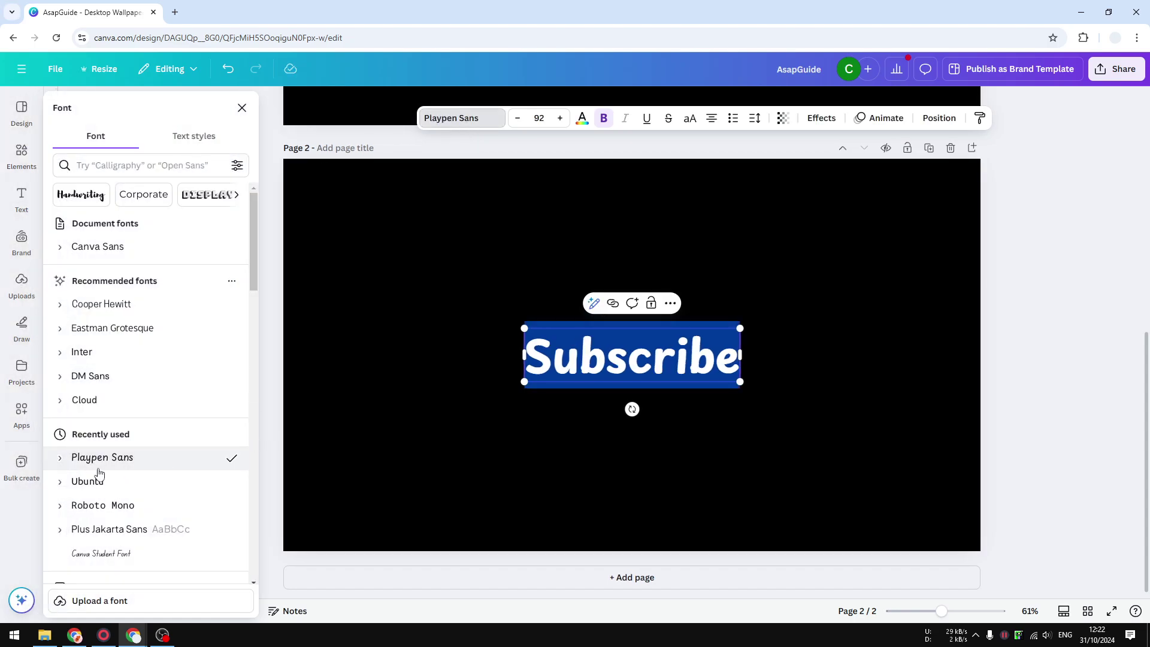
Step: Set the Subscribe text to size 144 and move it near the page centre
left_click(539, 118)
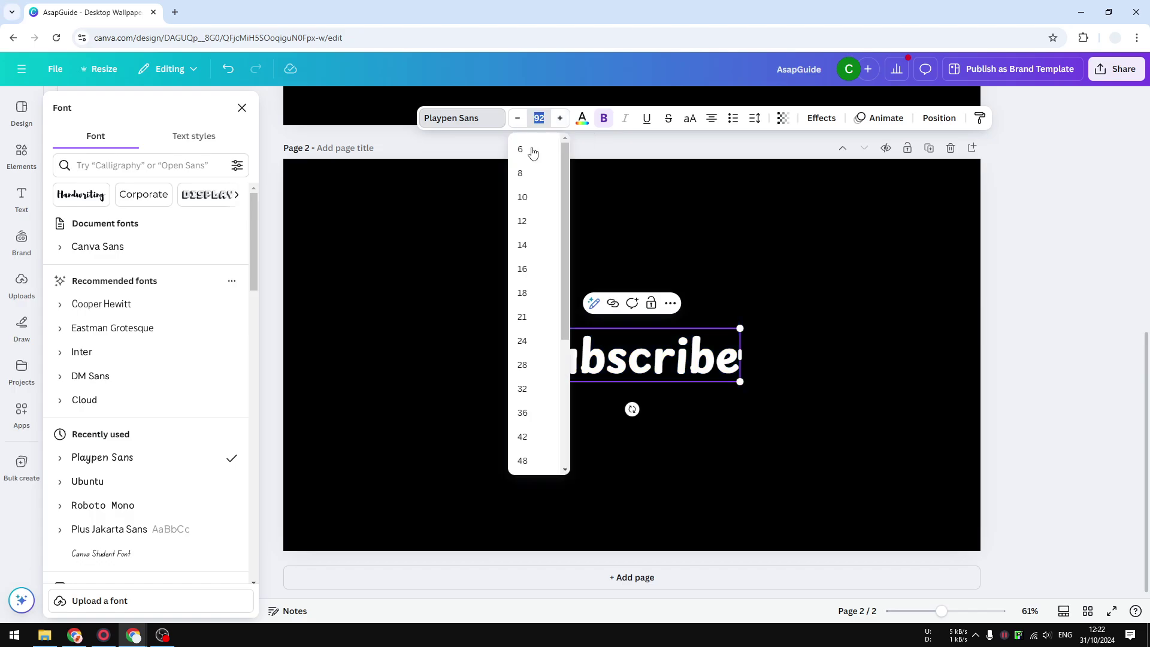
scroll(509, 459, "down", 3)
scroll(529, 457, "down", 2)
left_click(527, 455)
left_click(749, 405)
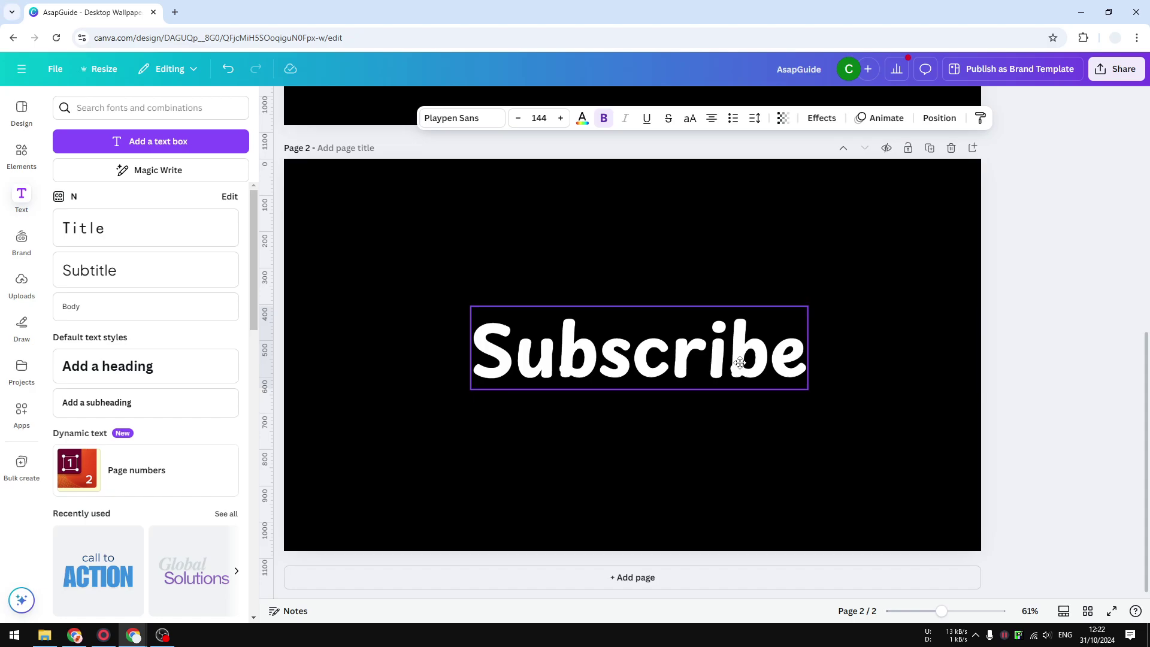
left_click_drag(741, 355, 735, 368)
left_click(743, 428)
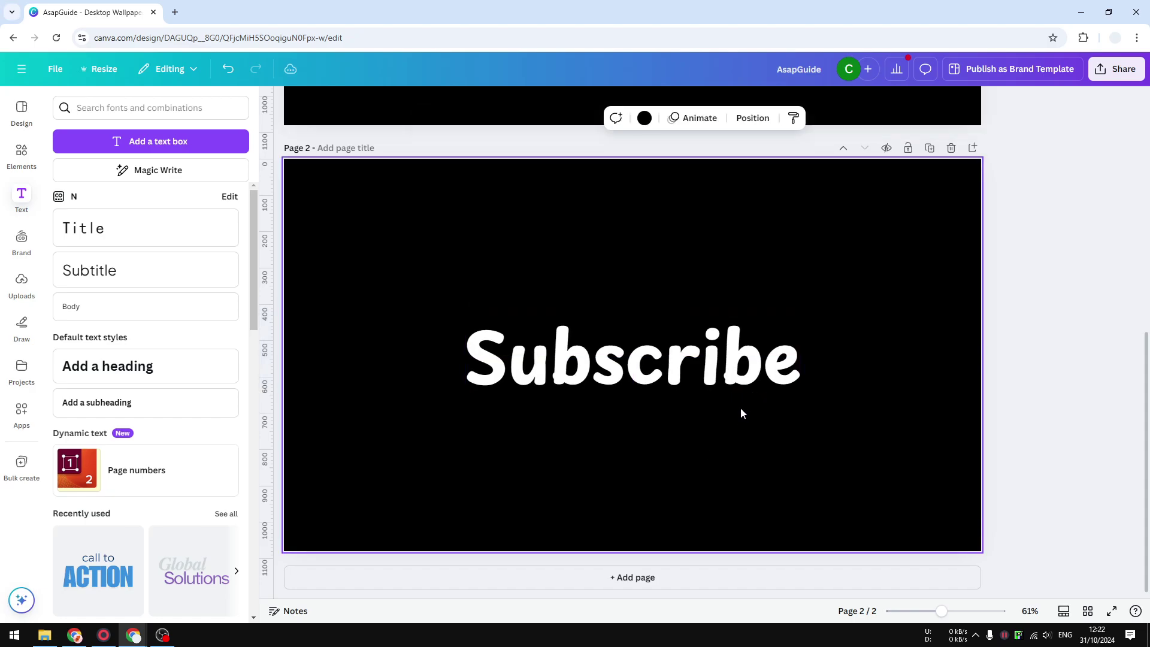
Step: Find 'Magic Morph' in Apps and open it
left_click(20, 413)
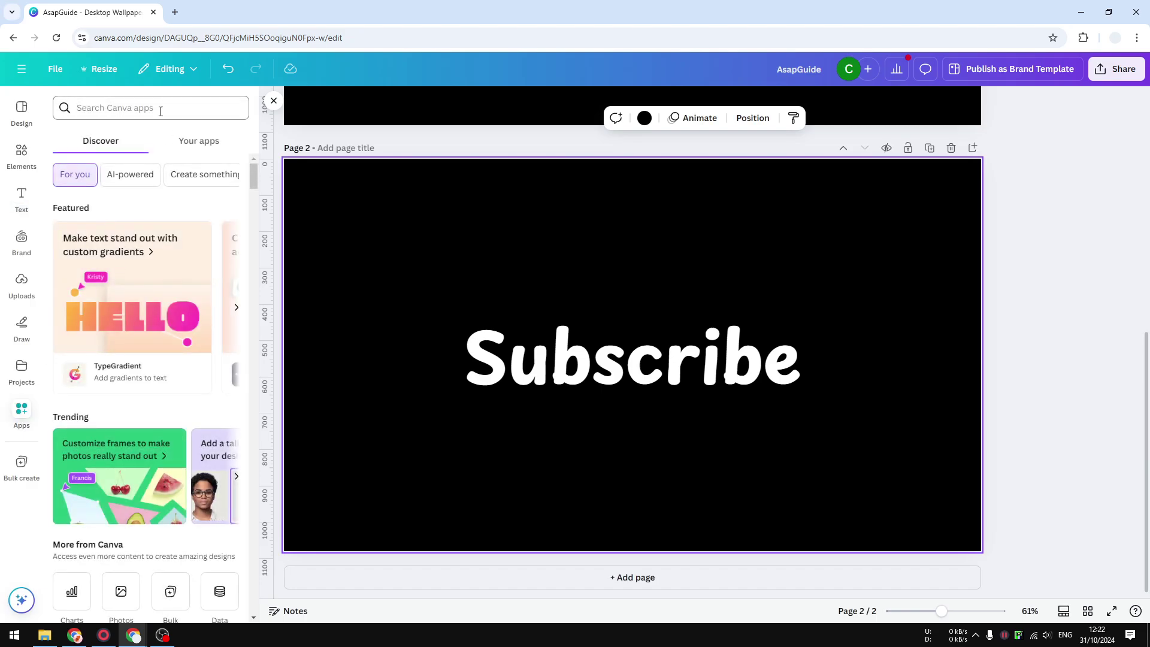
left_click(161, 111)
type("Magic")
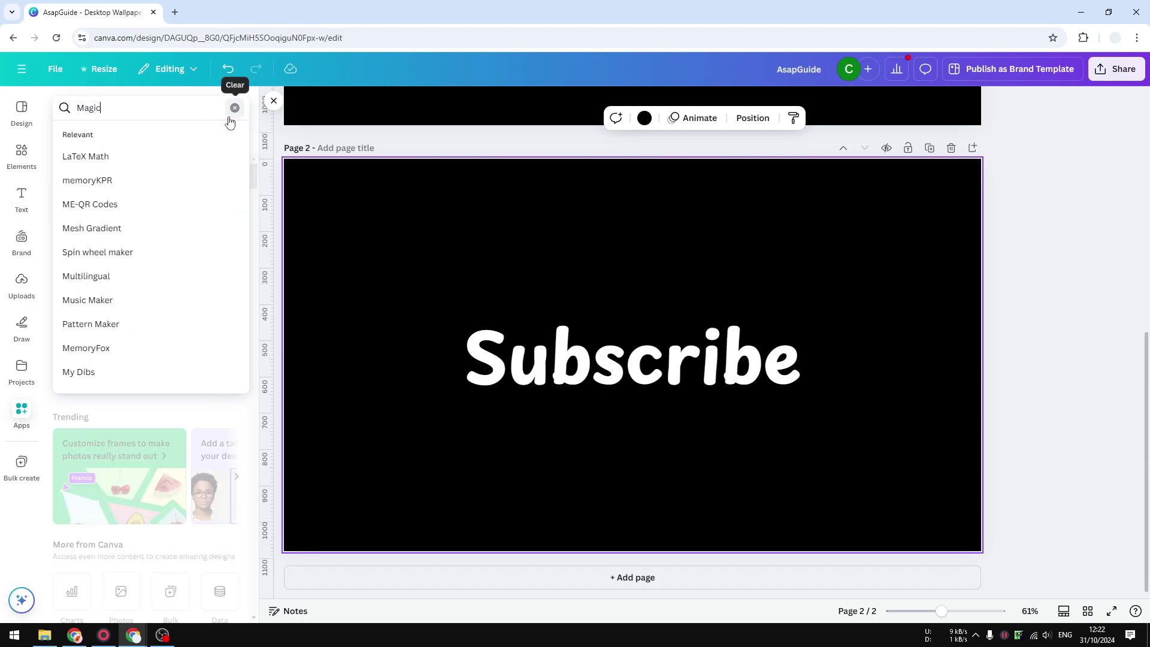
type(" Morph")
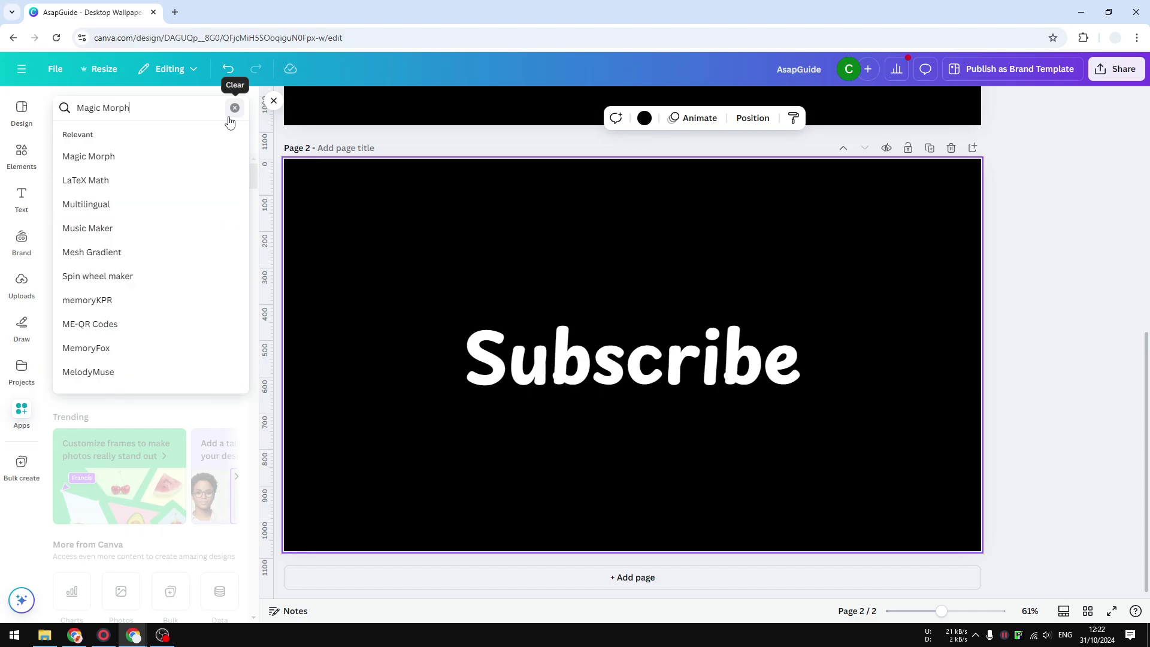
key("Return")
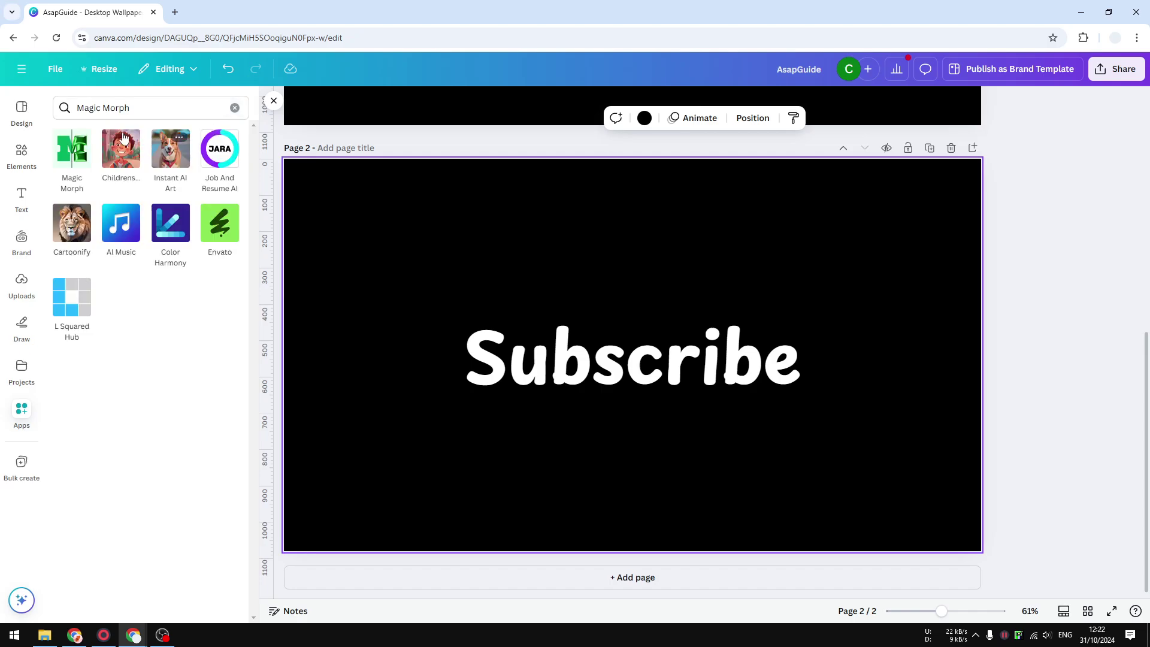
left_click(72, 150)
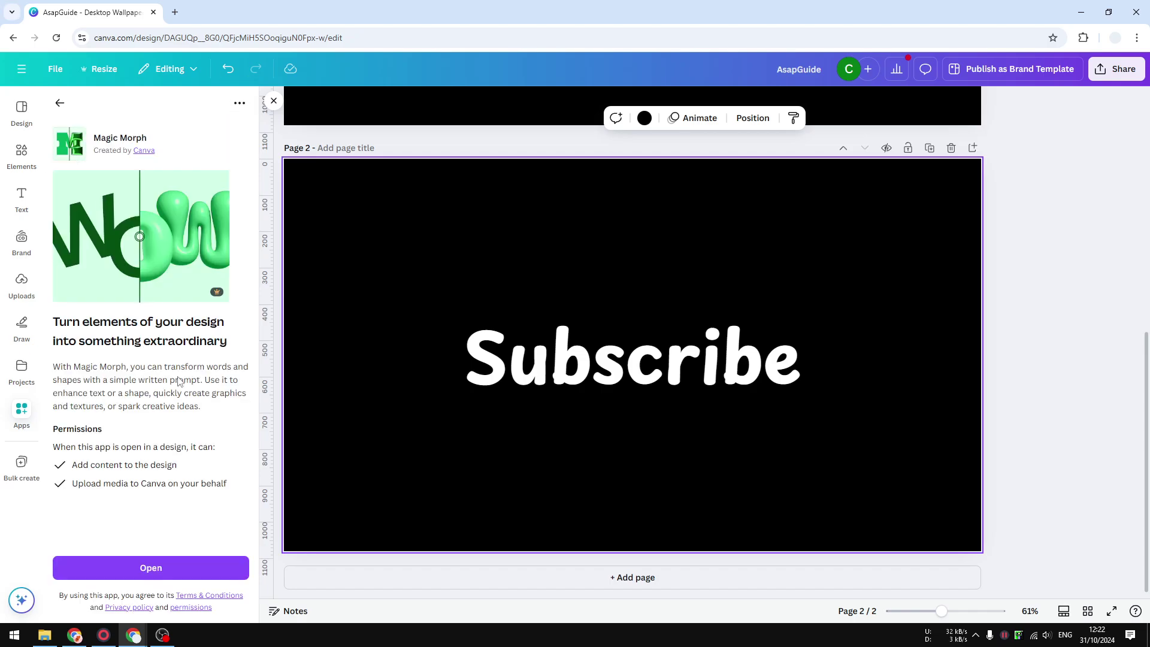
left_click(146, 568)
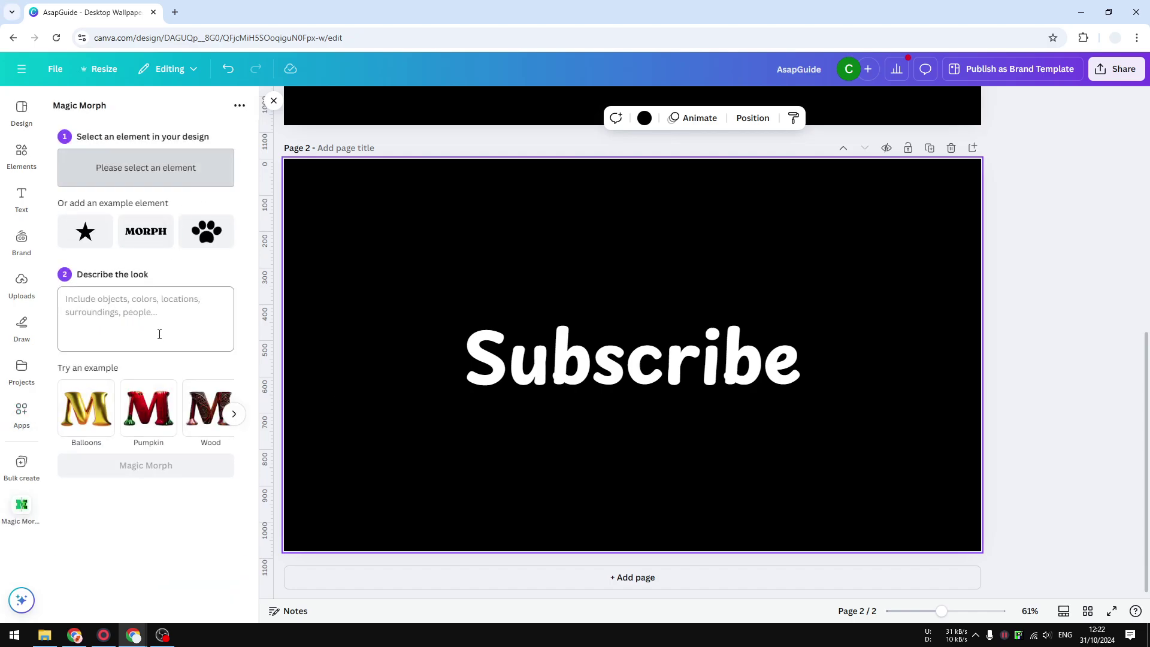
Step: Choose the Subscribe text as the Magic Morph element and browse the example styles
left_click(645, 362)
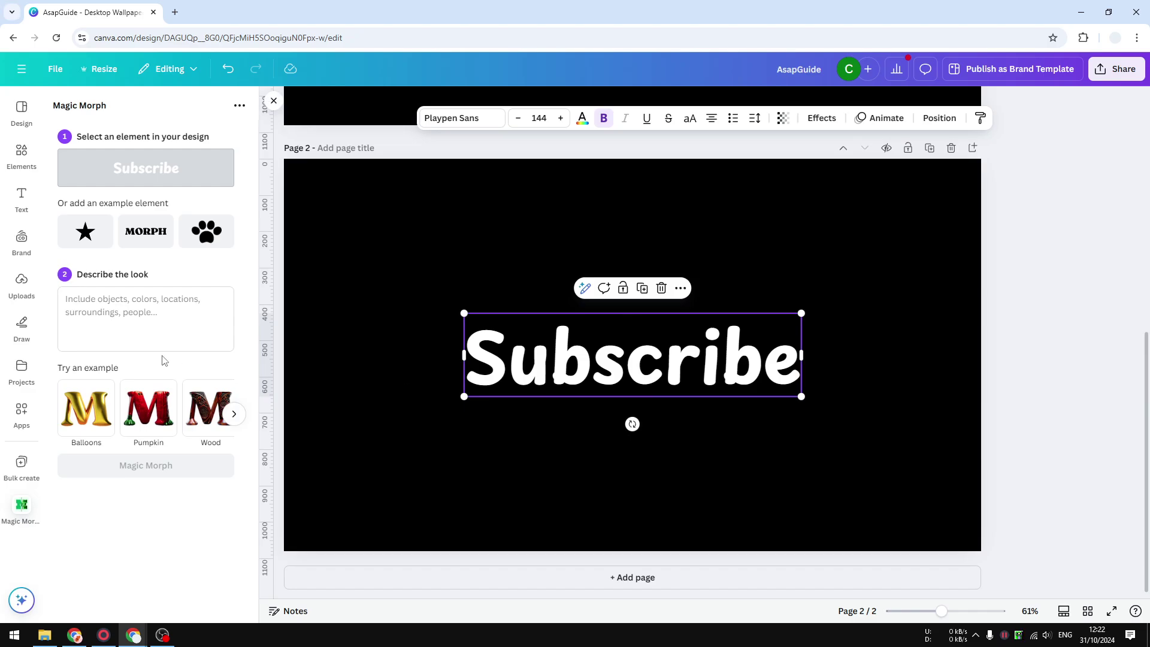
left_click(114, 301)
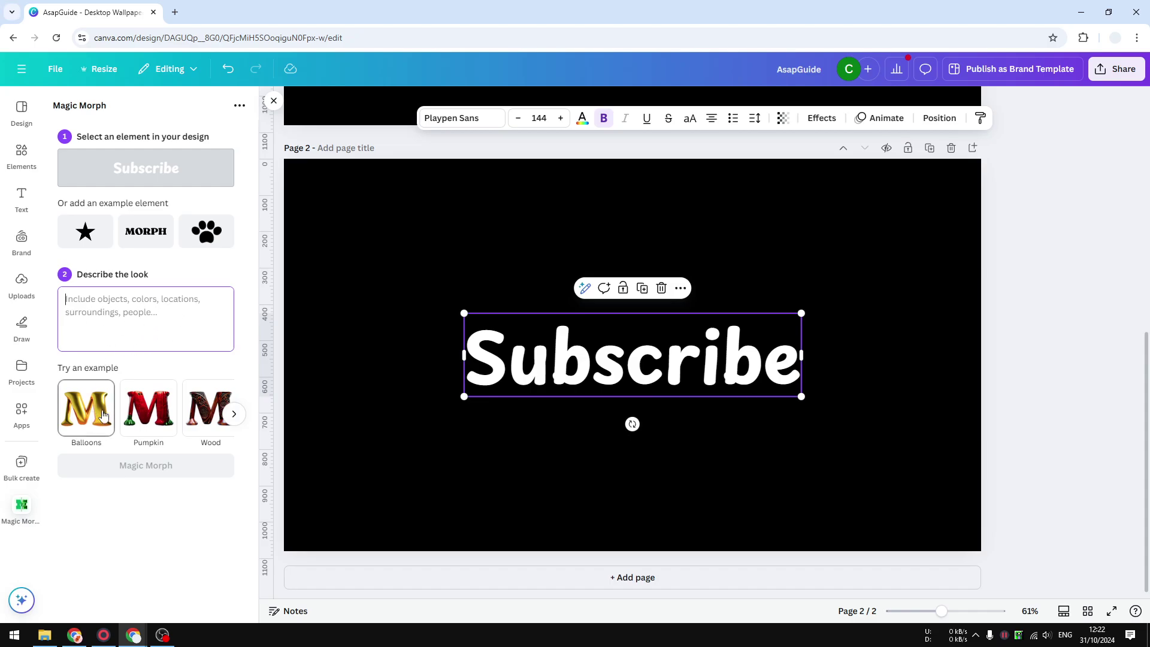
left_click(233, 413)
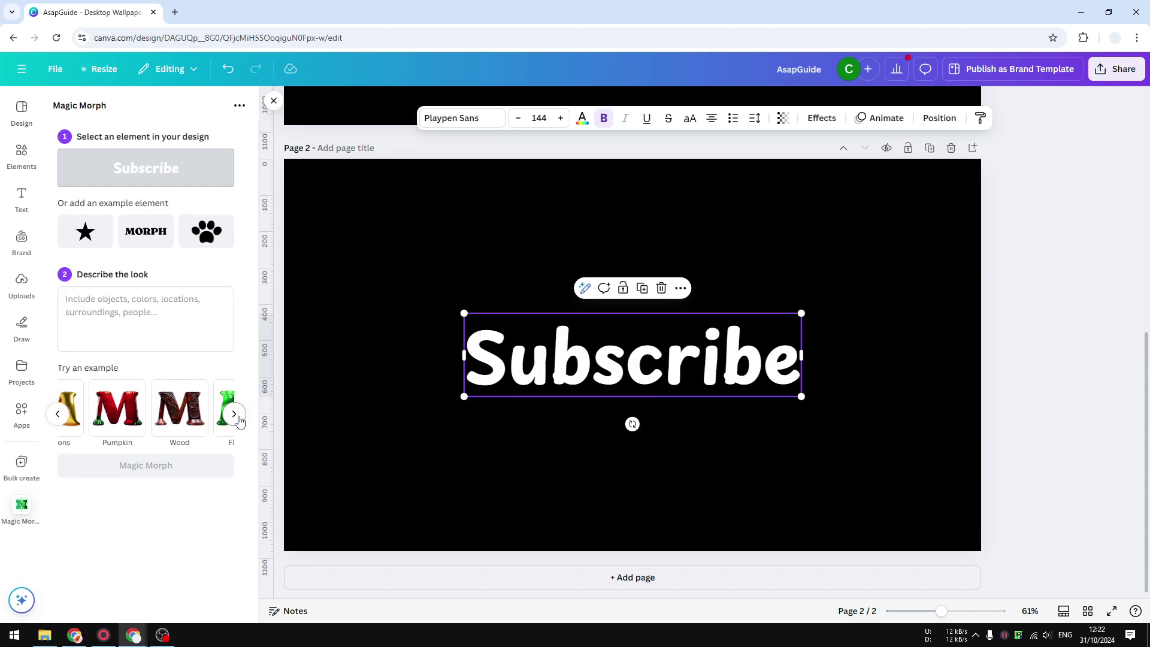
left_click(57, 413)
left_click(234, 415)
left_click(58, 414)
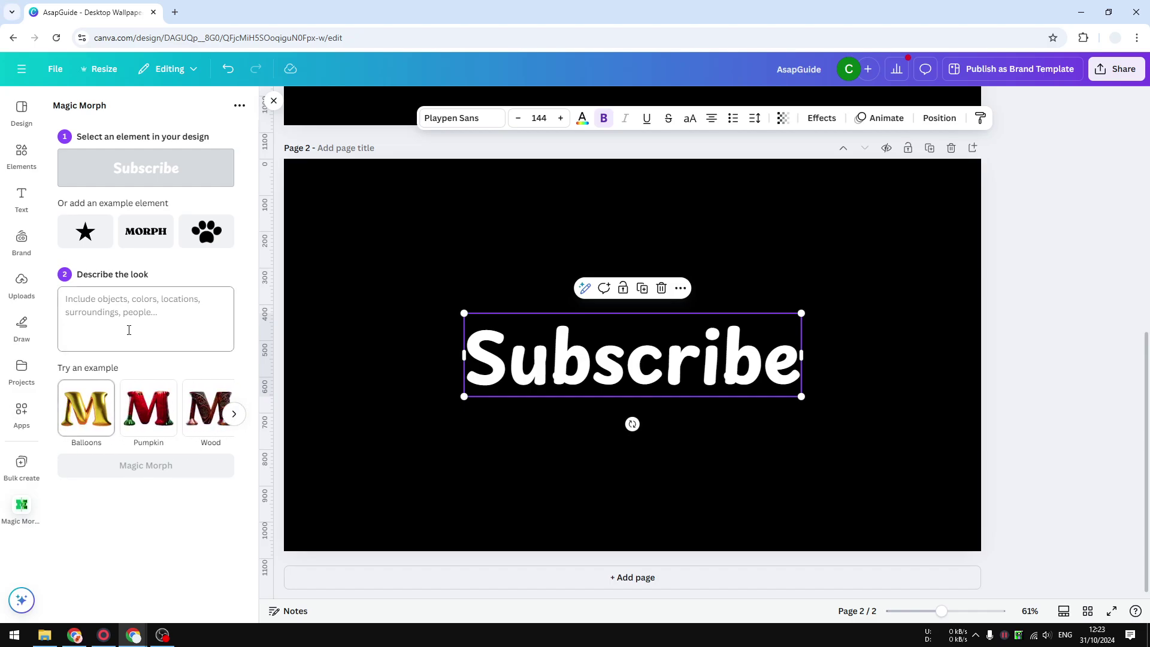
Step: Describe the look as 'Balloon text effect in gold'
left_click(127, 300)
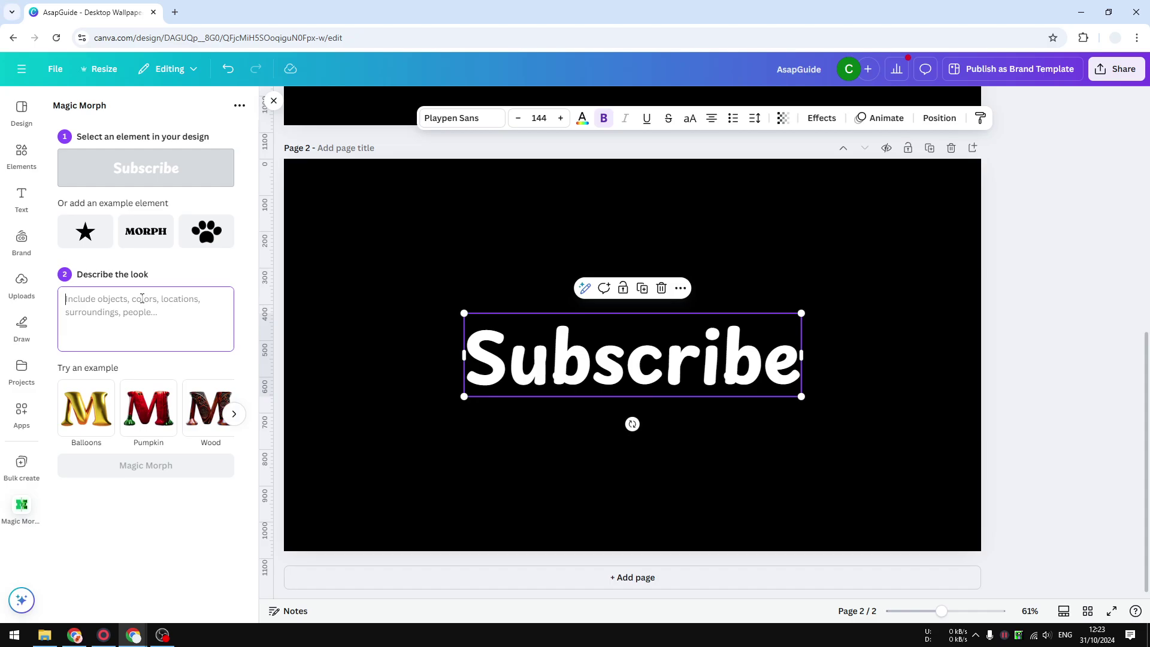
type("Balo")
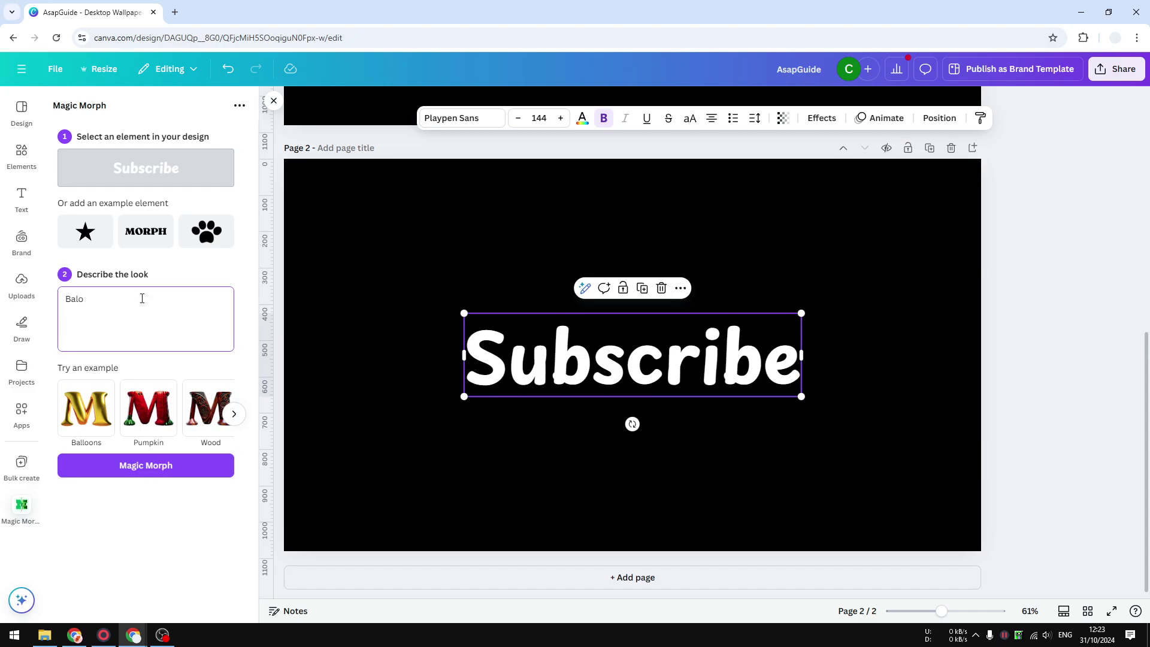
key("BackSpace")
type("loon text effect in gold")
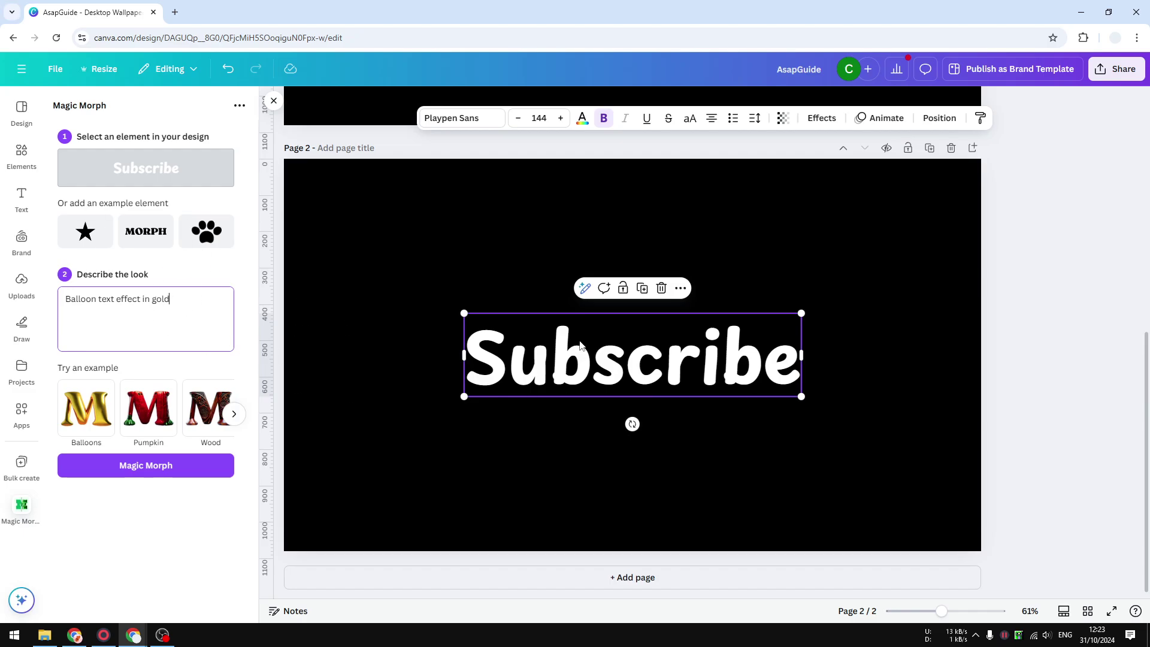
Step: Run Magic Morph to produce four gold balloon Subscribe variations
left_click(145, 467)
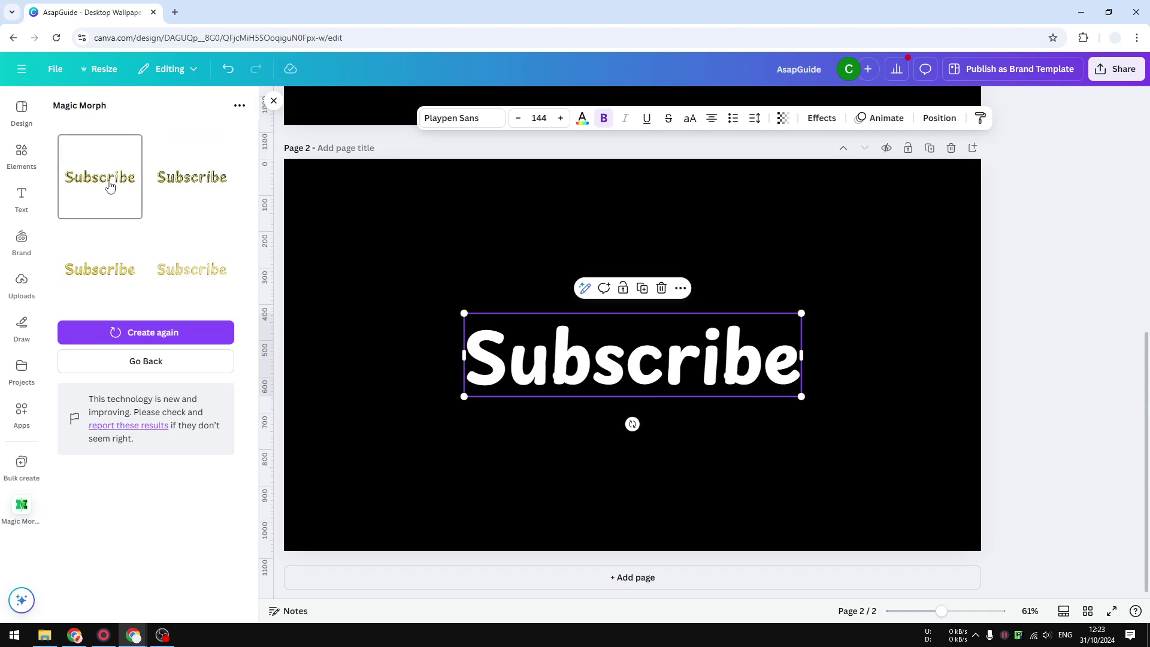
Step: Insert the first gold variation, then place it below the white text and enlarge it
left_click(111, 186)
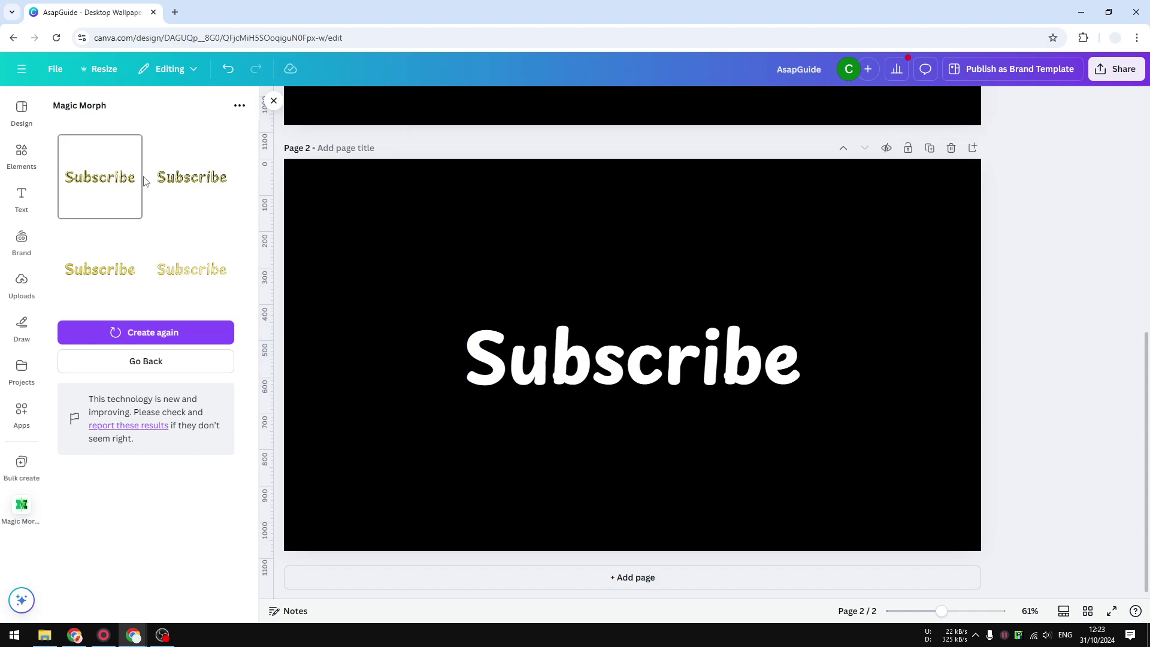
left_click_drag(584, 355, 571, 430)
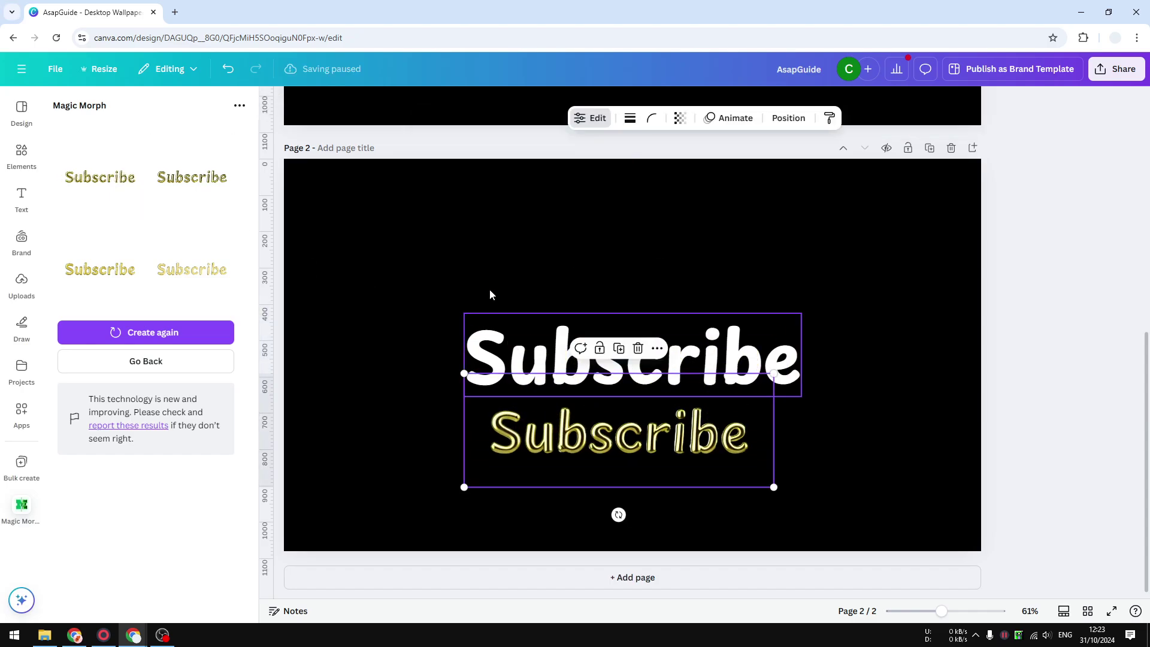
left_click_drag(643, 433, 640, 456)
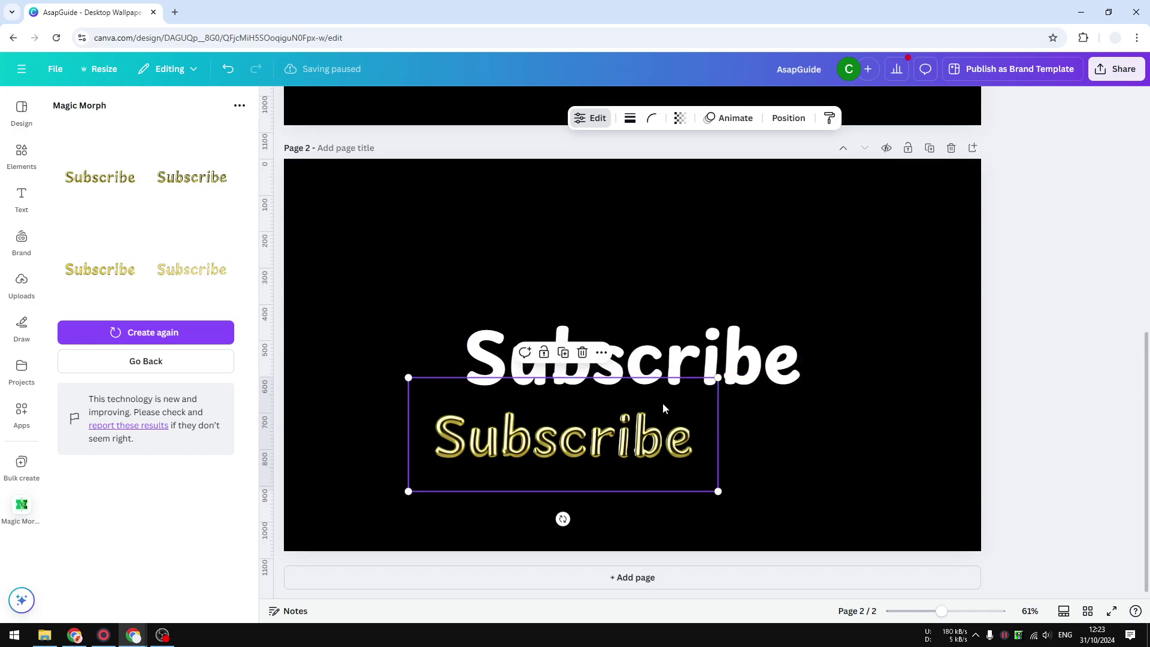
left_click_drag(701, 482, 846, 537)
mouse_move(756, 436)
left_mouse_down()
mouse_move(781, 445)
mouse_move(771, 441)
left_mouse_up()
Step: Raise both Subscribe texts so the pair sits centred on the page
left_click(761, 336)
left_click_drag(762, 349, 763, 298)
left_click_drag(753, 431, 751, 401)
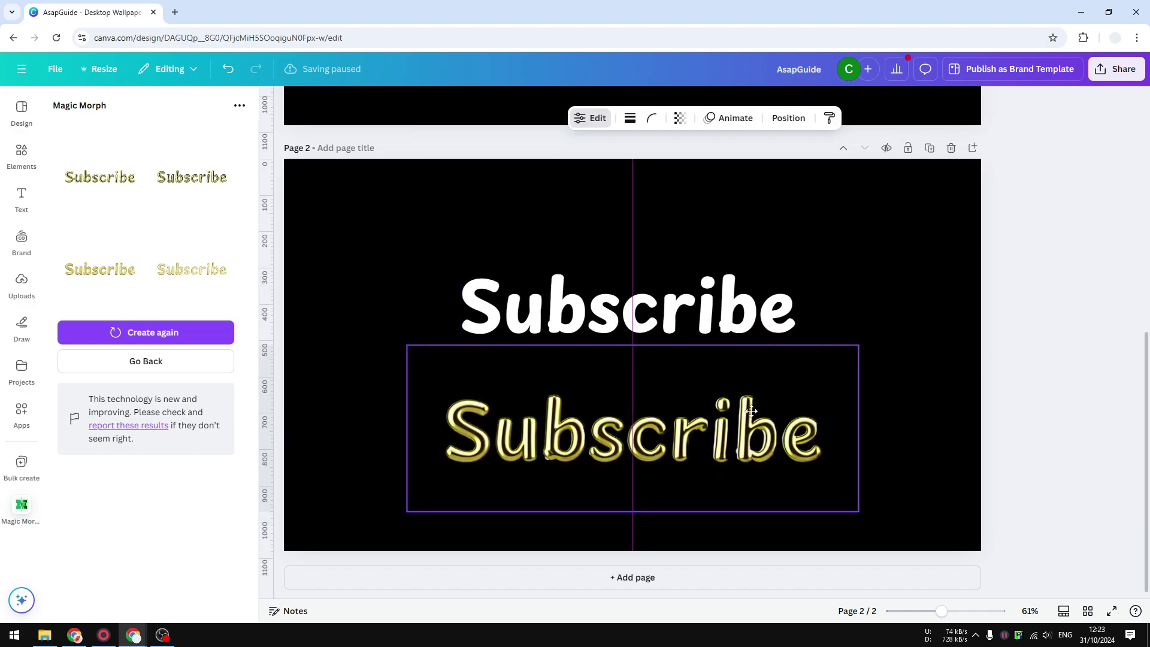
left_click_drag(726, 313, 727, 277)
left_click_drag(725, 414, 723, 395)
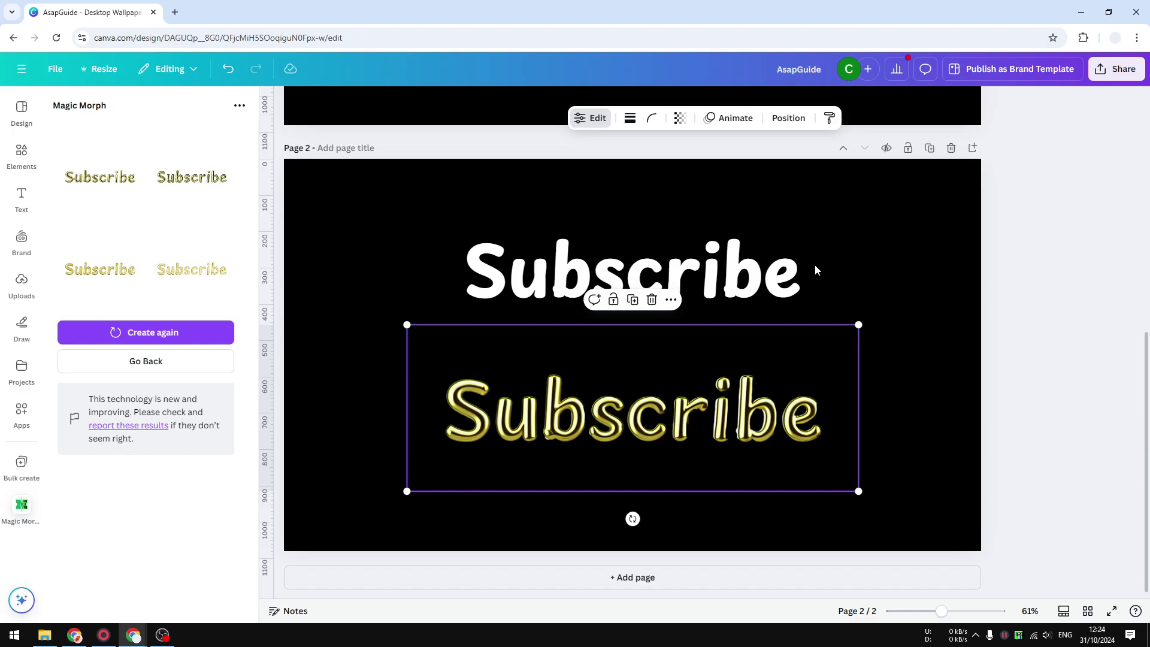
left_click(877, 254)
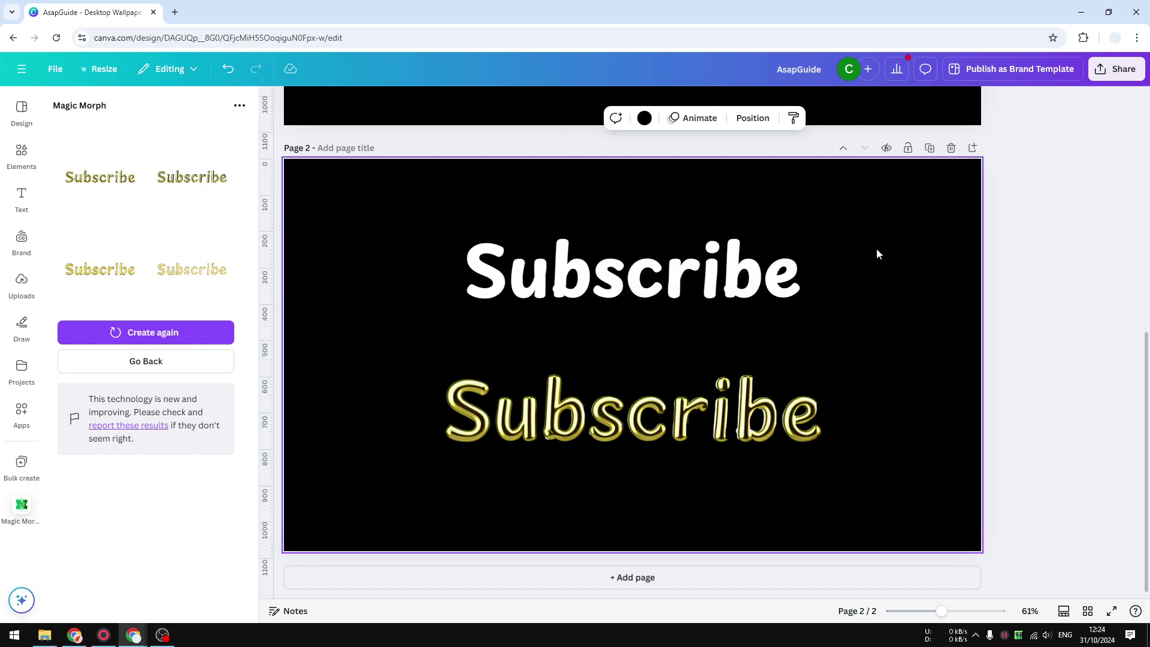